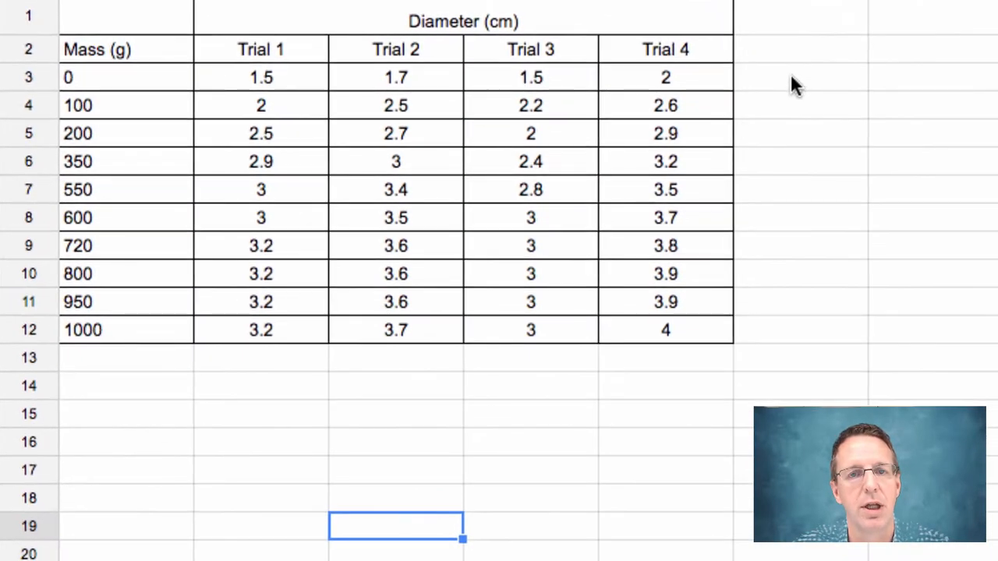
Enter =average(B3:E3) in cell F3 to average the four trial diameters for the 0 g mass.
click(792, 78)
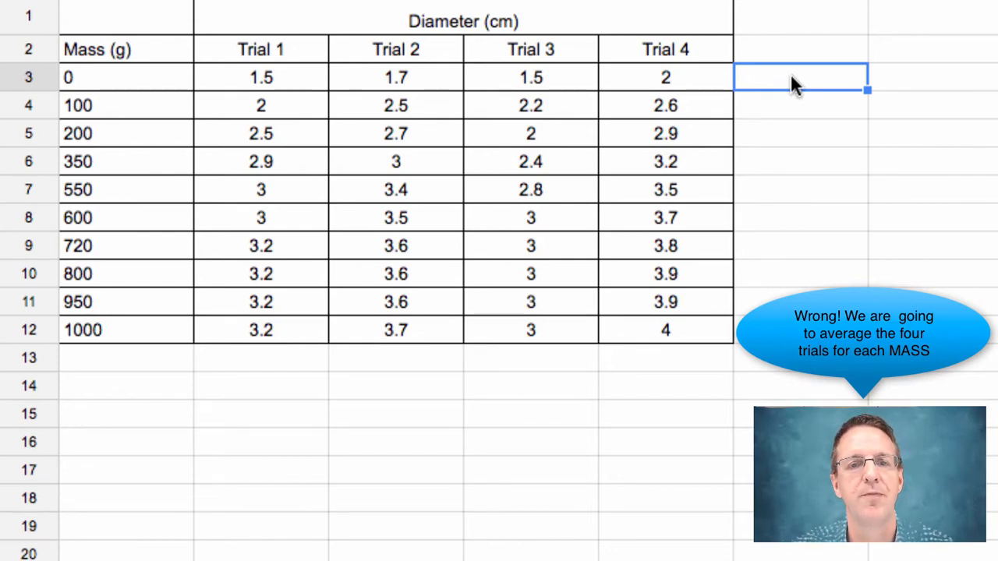
text(=a)
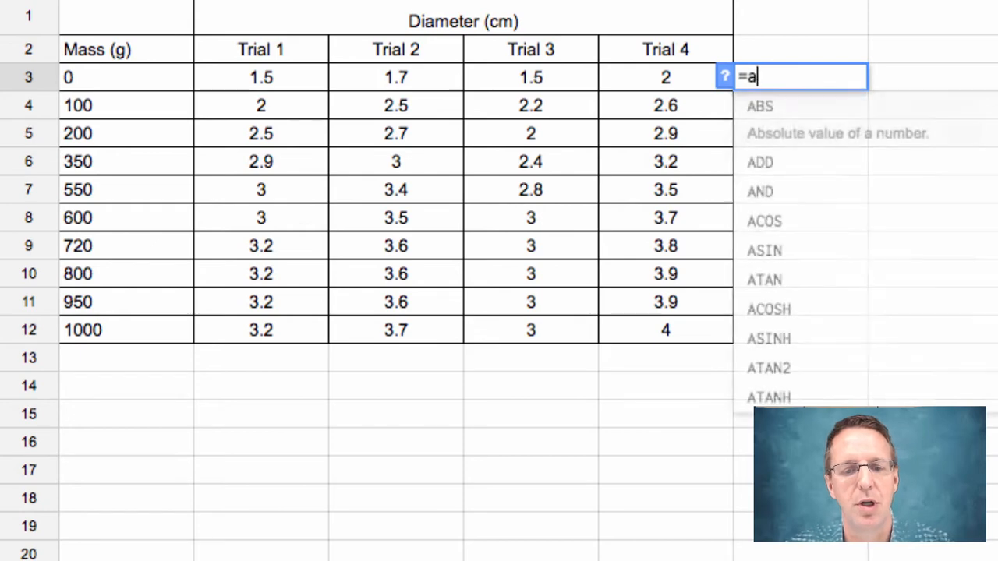
text(verat)
key(BackSpace)
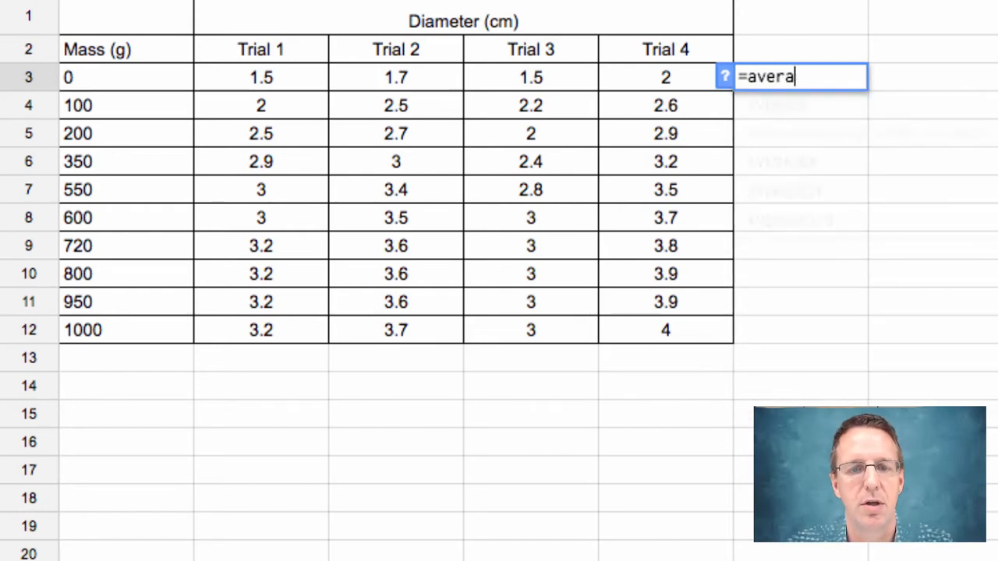
text(ge()
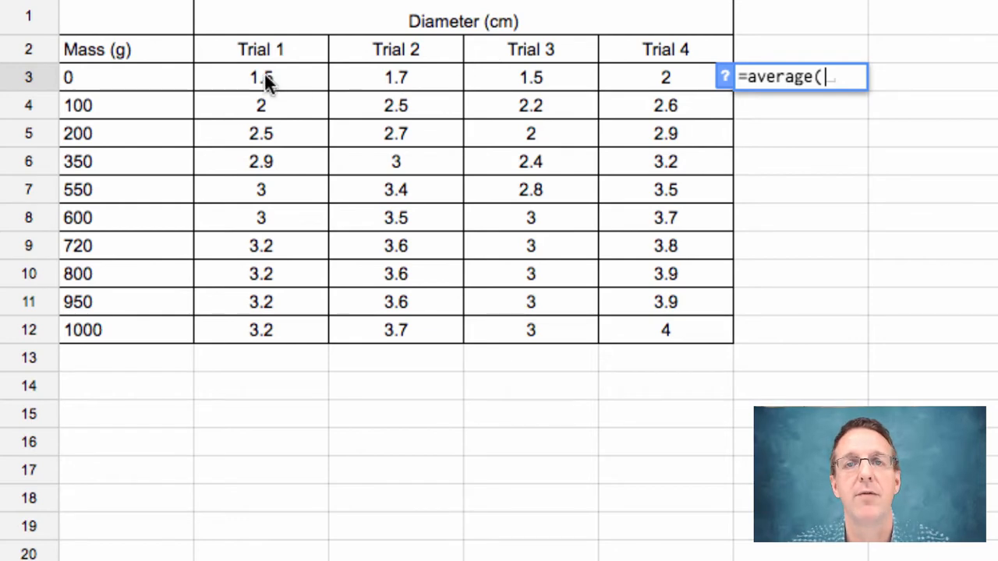
drag(269, 83, 661, 78)
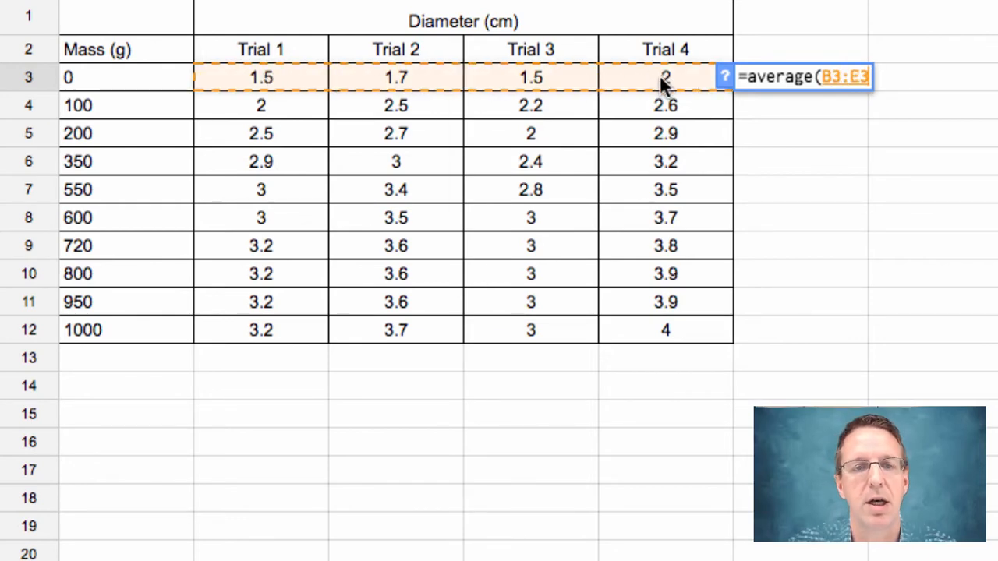
text())
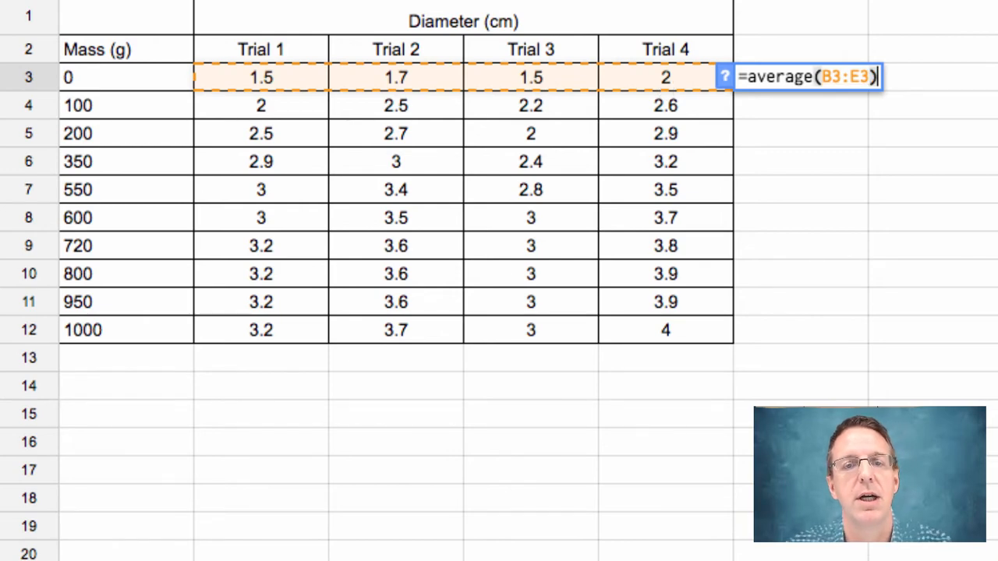
key(Return)
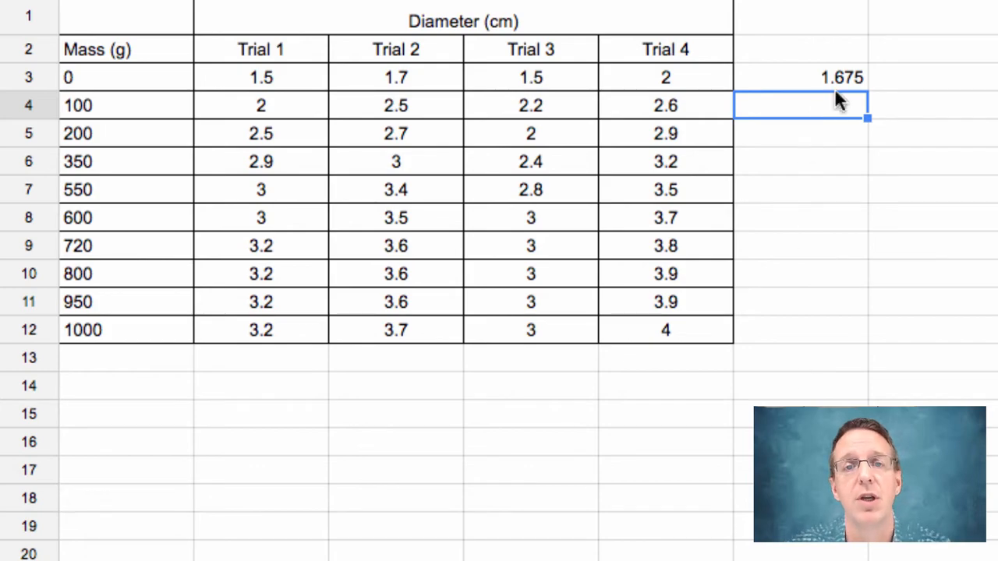
Fill the average formula in F3 down to F12 so every mass row gets its average.
click(843, 69)
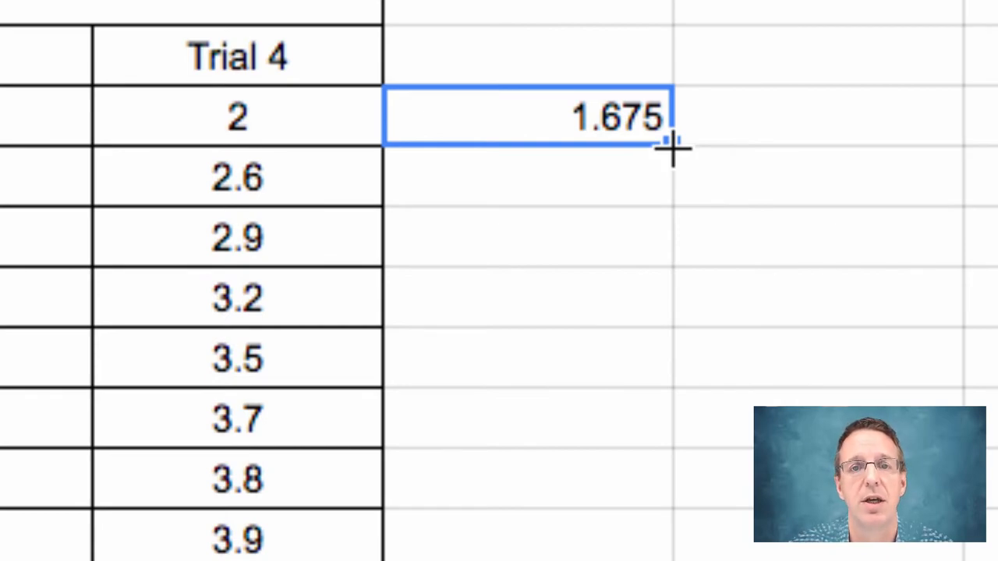
drag(672, 146, 630, 560)
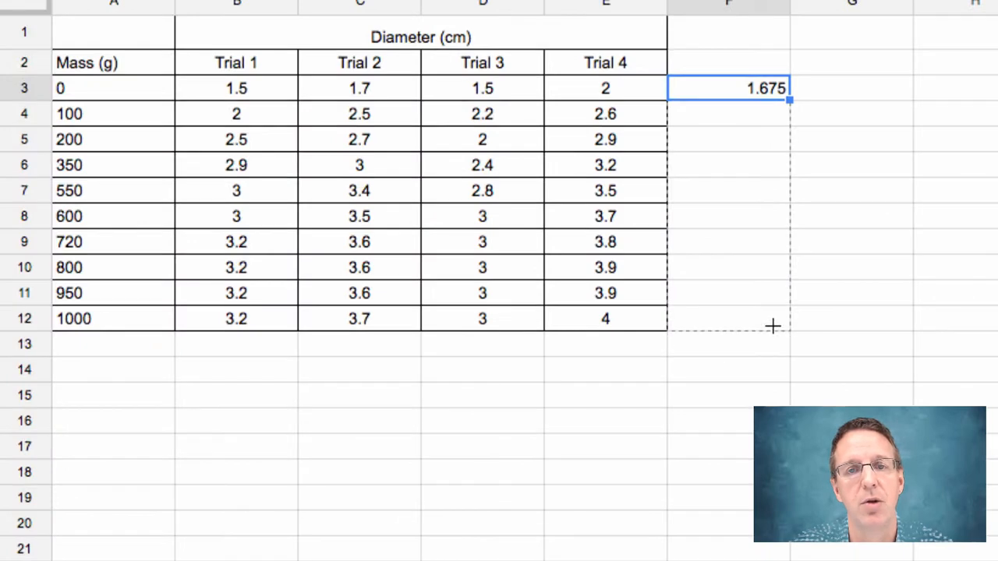
drag(771, 325, 773, 327)
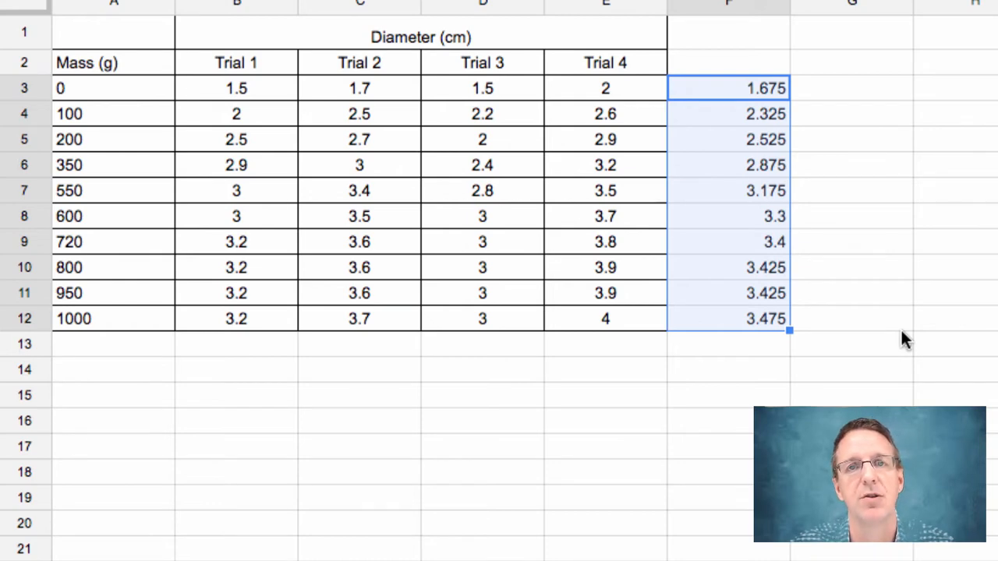
click(458, 445)
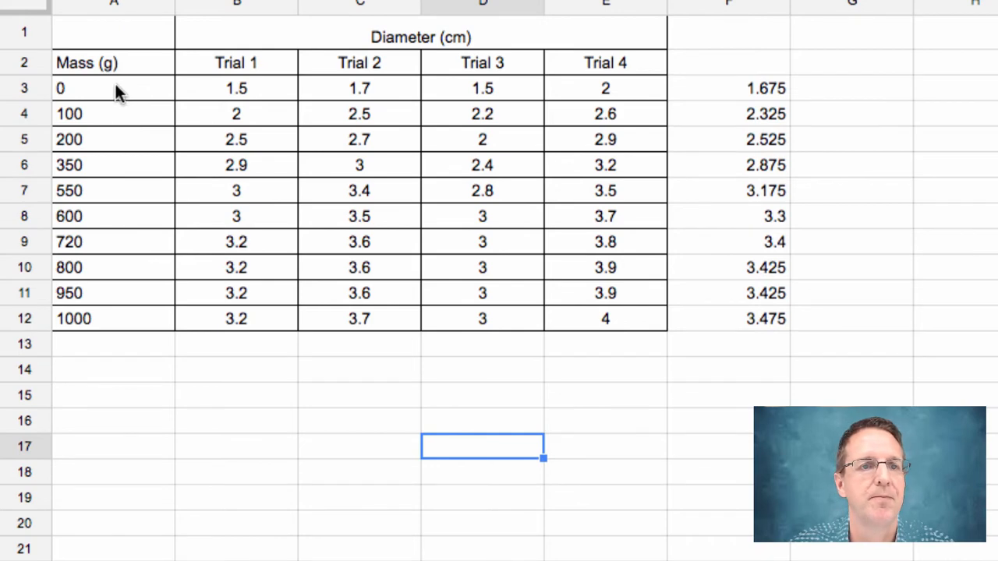
Start a new chart from the masses in A3:A12 and the averages in F3:F12.
drag(113, 84, 119, 317)
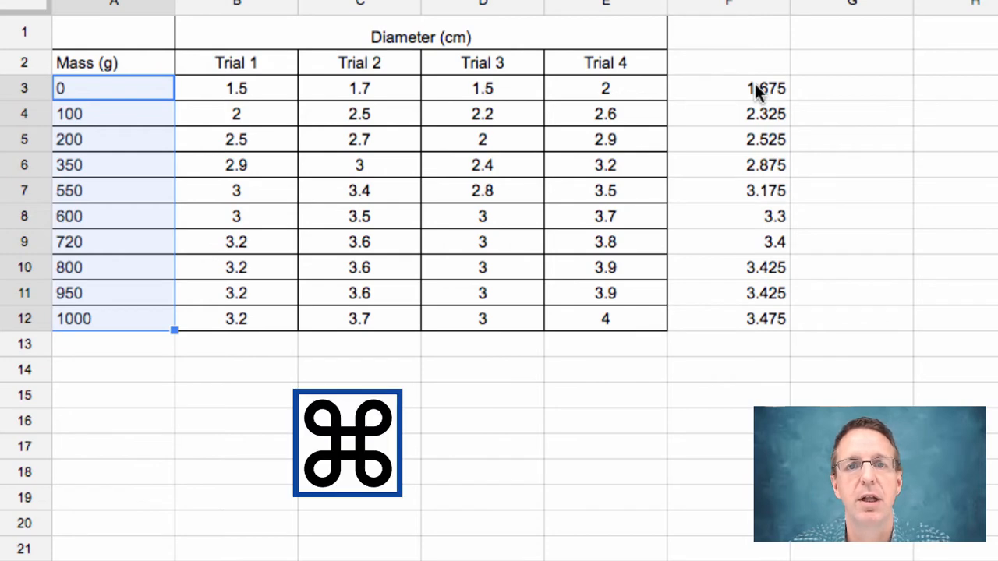
drag(757, 89, 755, 323)
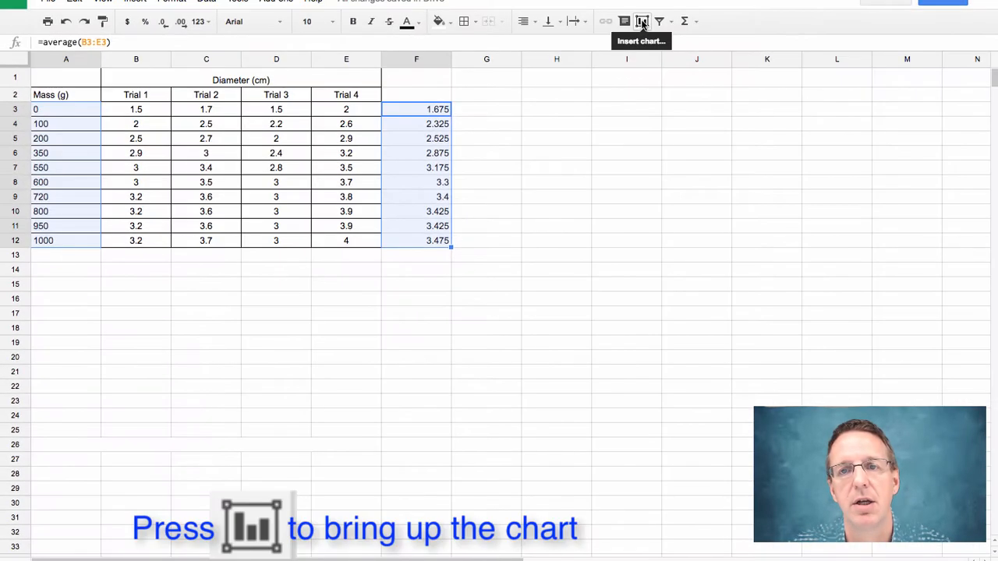
click(641, 24)
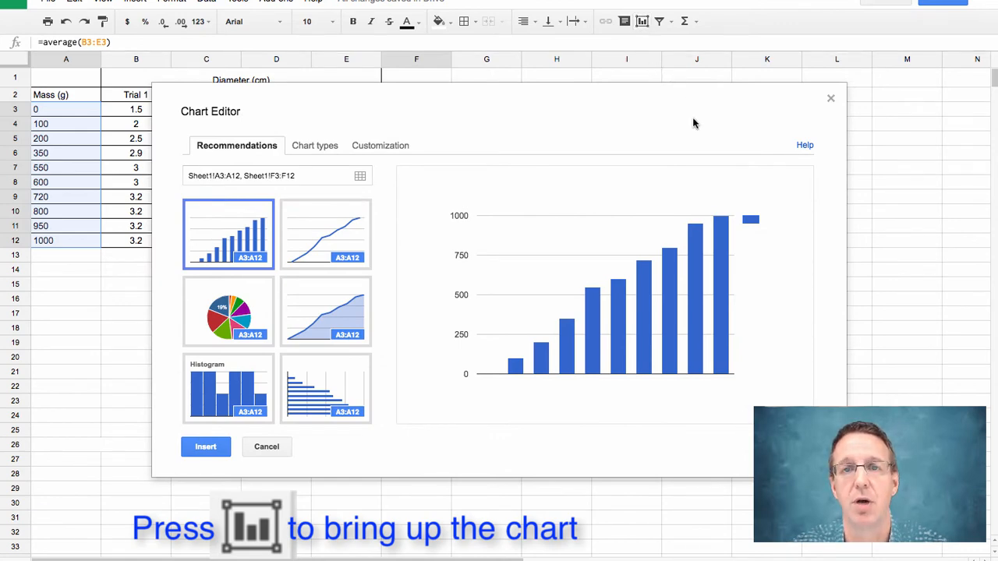
Try the line chart type, and settle on a scatter chart for the mass and average data.
click(318, 147)
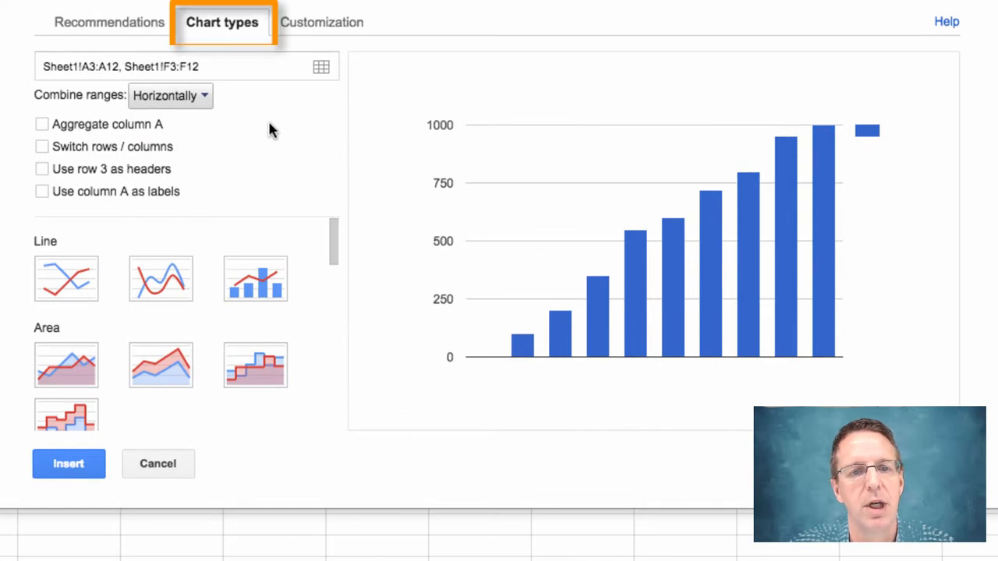
click(69, 280)
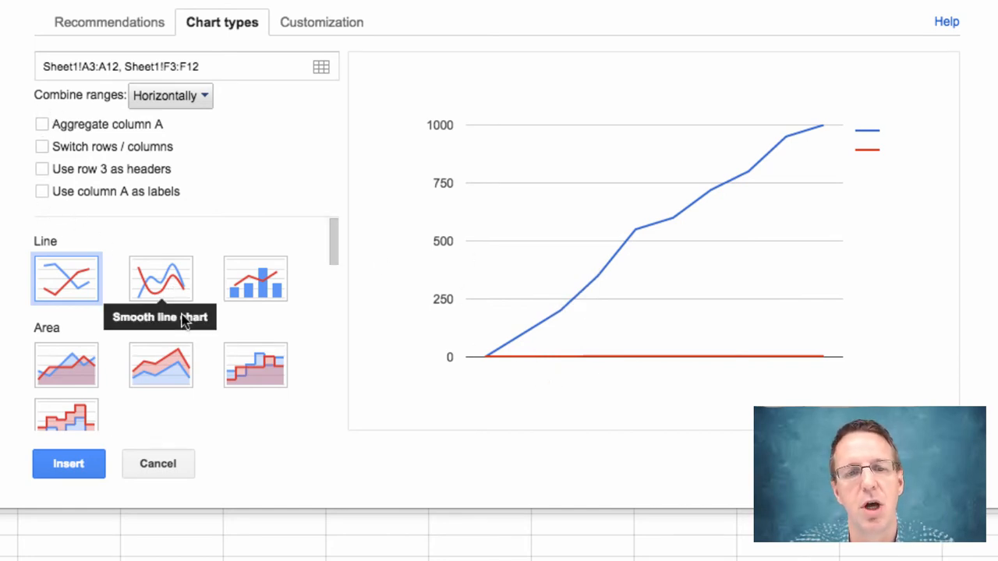
scroll(321, 355, down, 8)
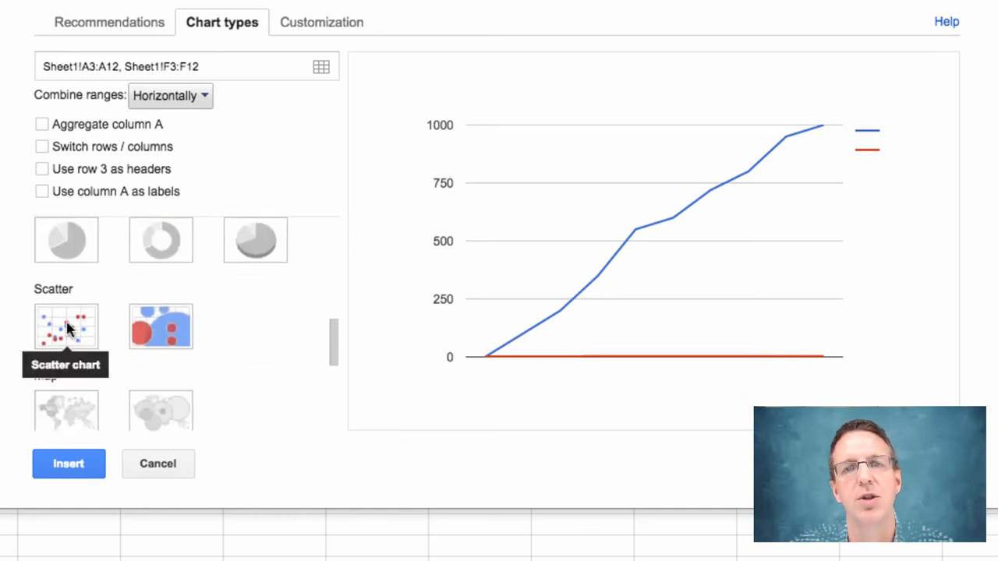
click(67, 328)
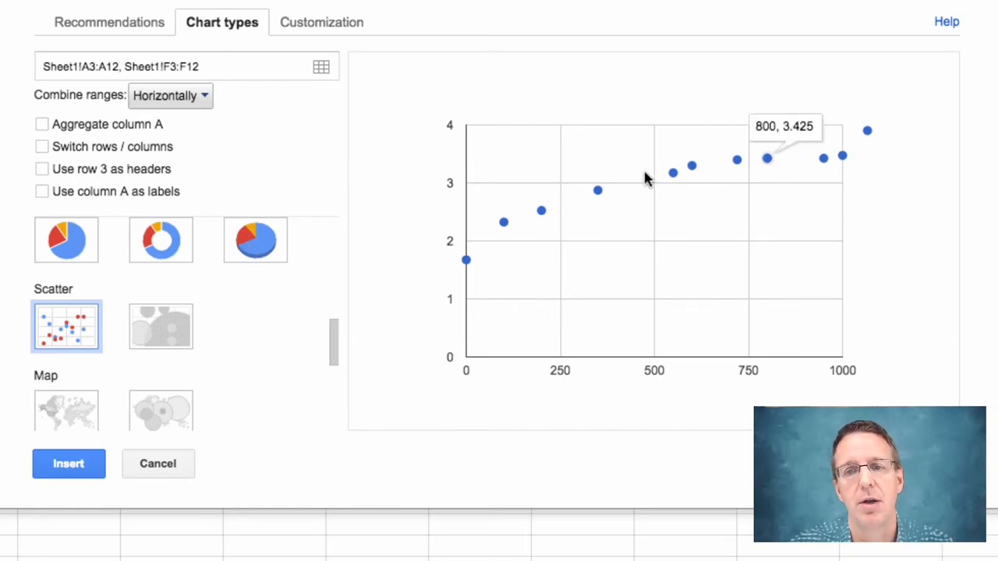
Title the chart "Diameter (in cm) of a 1 cm thick hanging piece of sheep aorta in response to added masses" and set its legend to None.
click(324, 26)
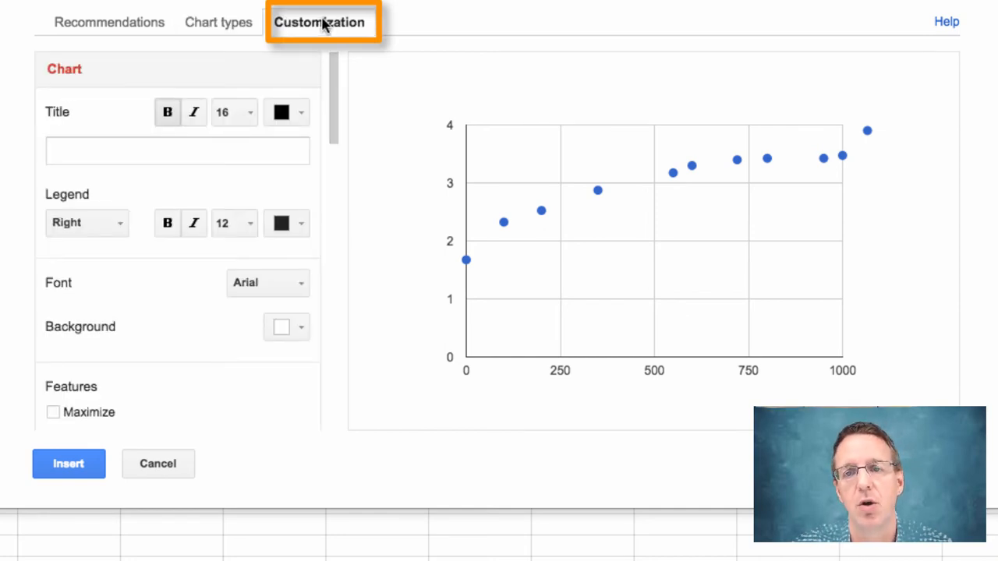
click(166, 153)
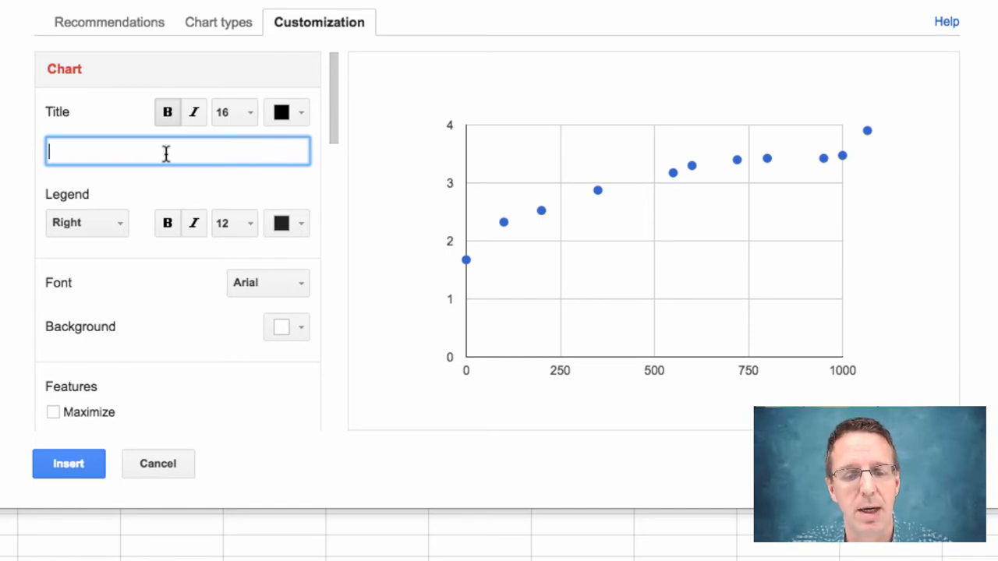
key(ctrl+v)
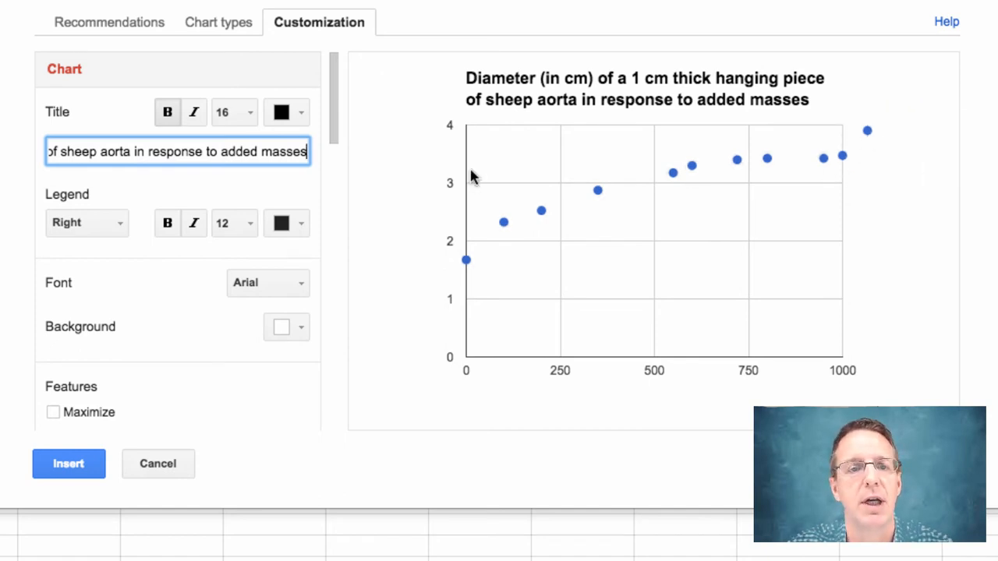
click(119, 225)
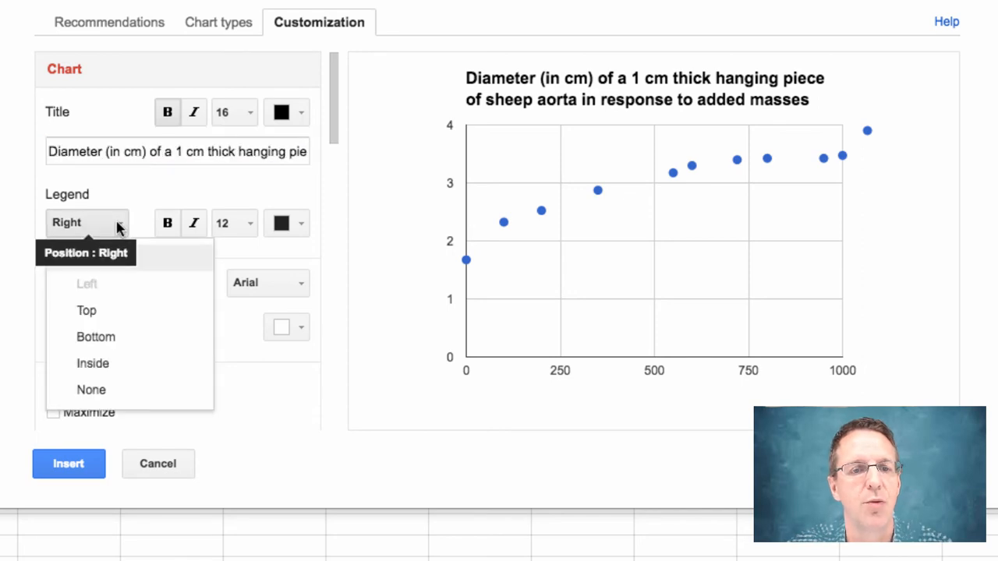
click(92, 389)
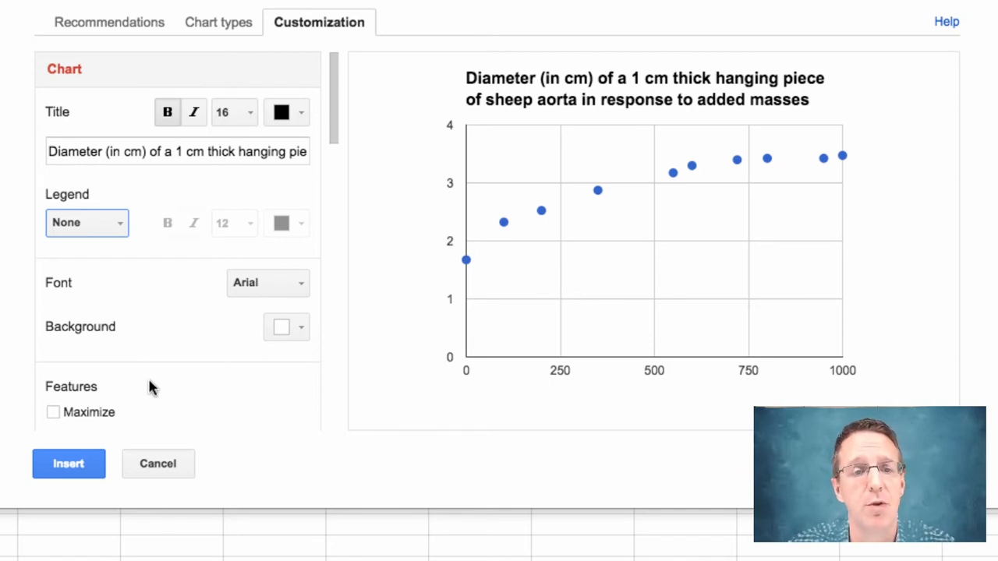
Set the title of the chart's horizontal axis to "Mass (grams)".
scroll(189, 356, down, 3)
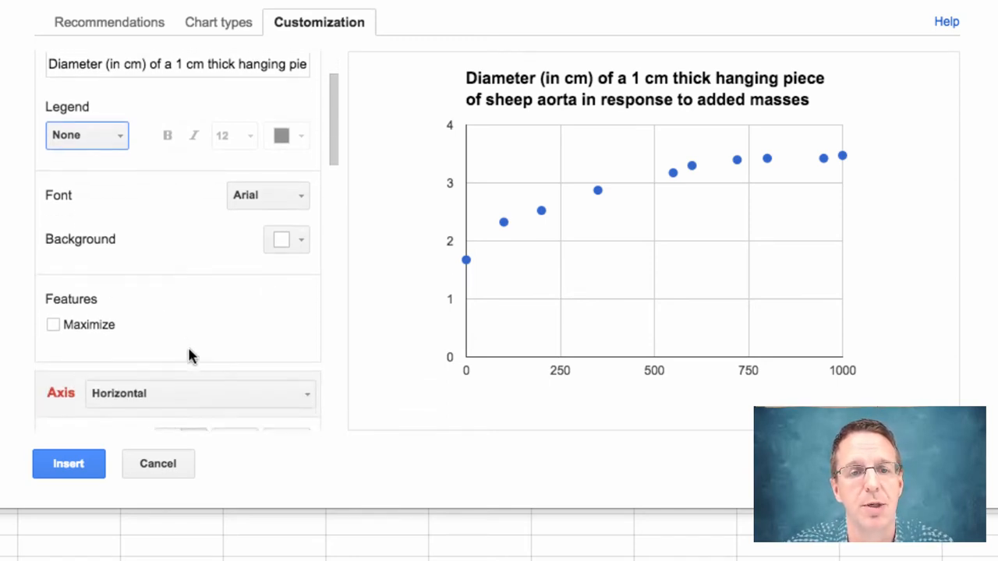
scroll(191, 354, down, 5)
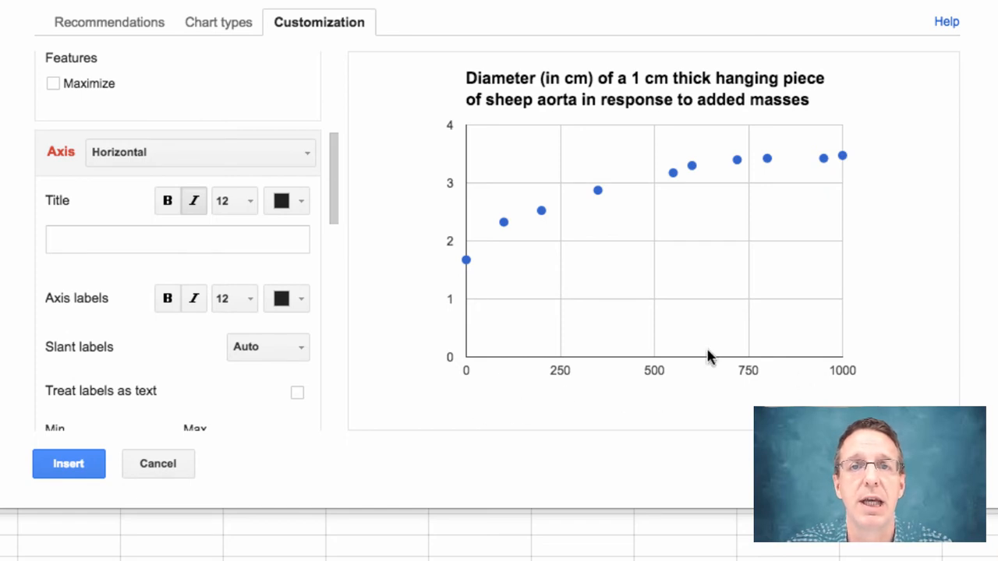
click(299, 151)
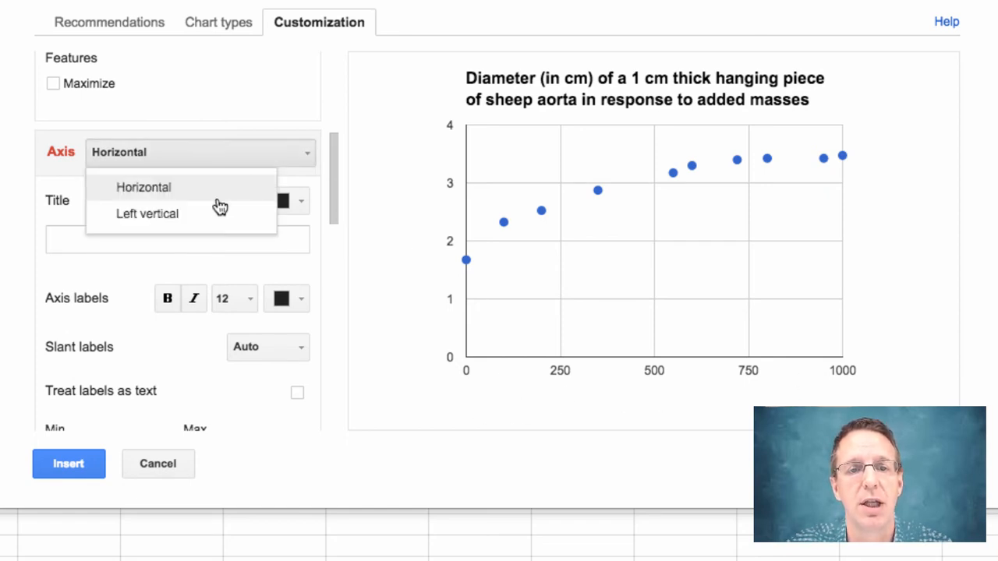
click(260, 152)
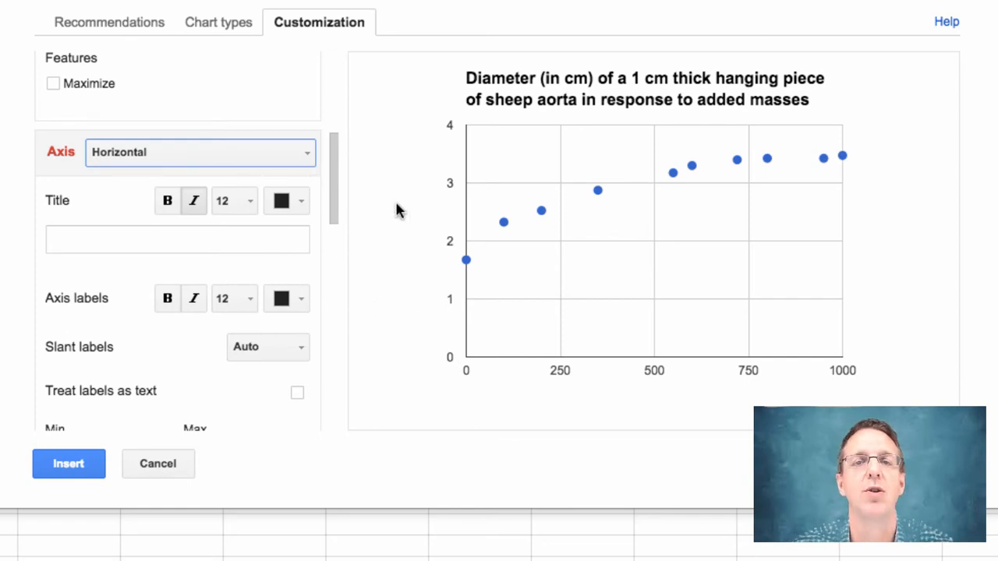
click(148, 240)
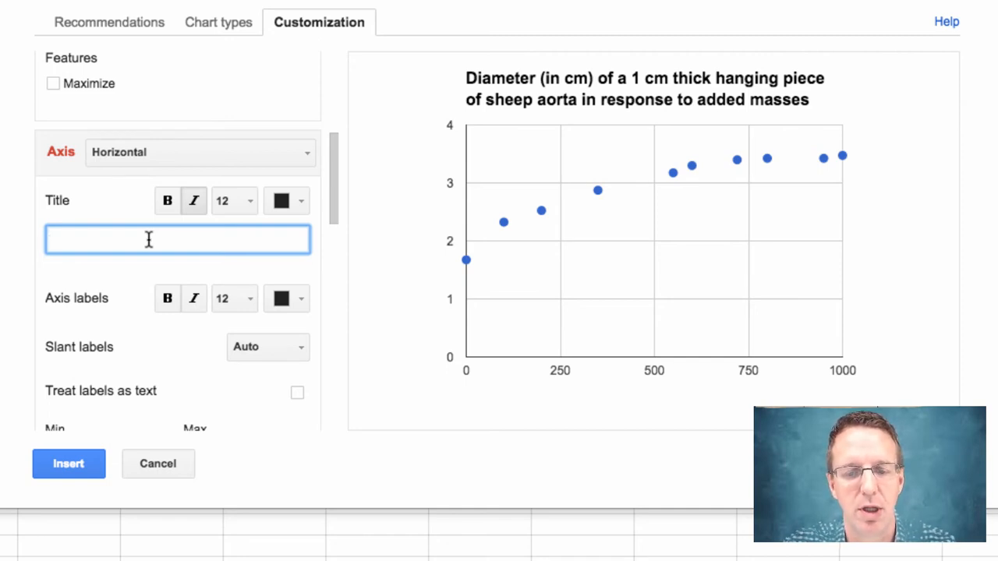
text(Mass ()
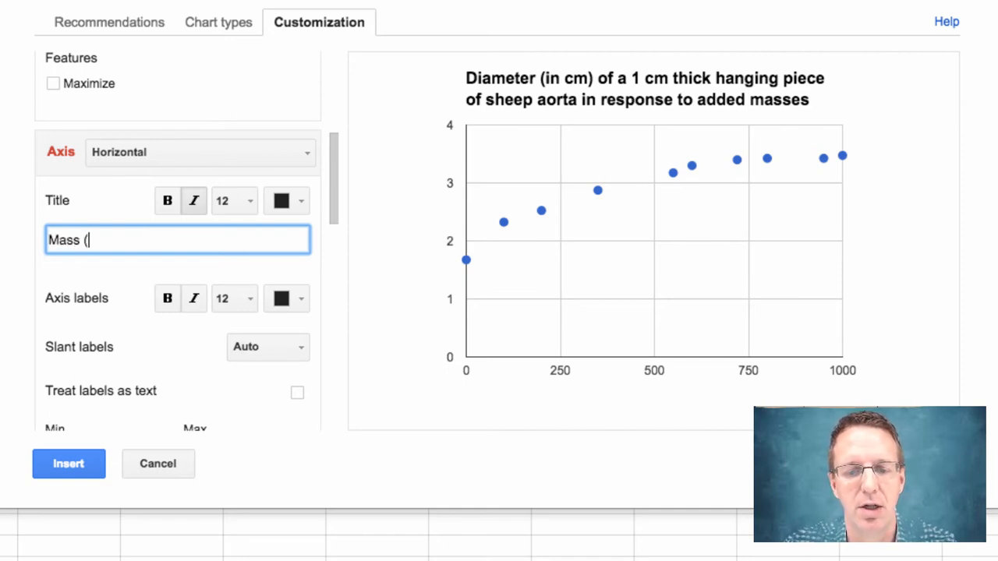
text(grams))
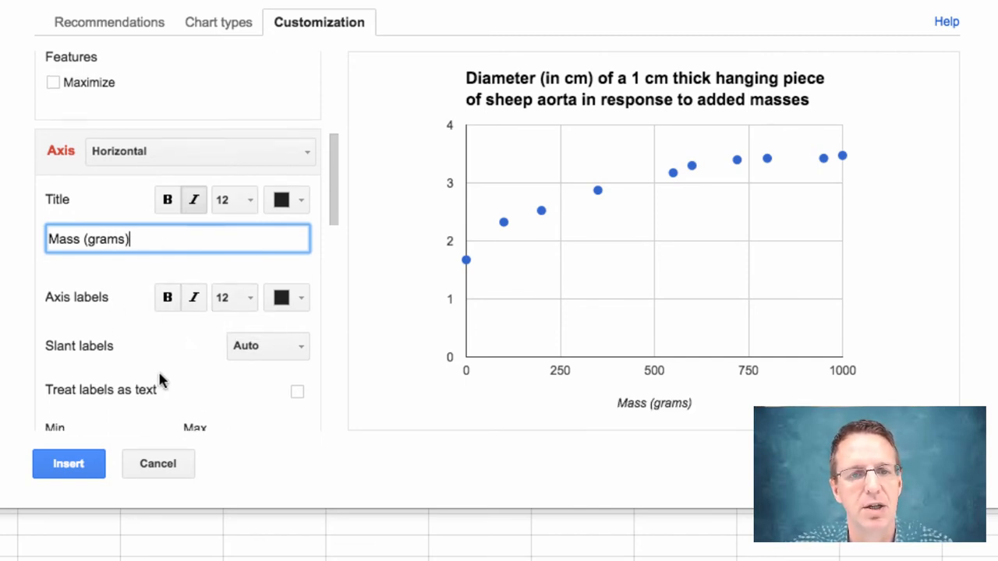
Set the major gridline count of the horizontal axis to 8.
scroll(160, 378, down, 1)
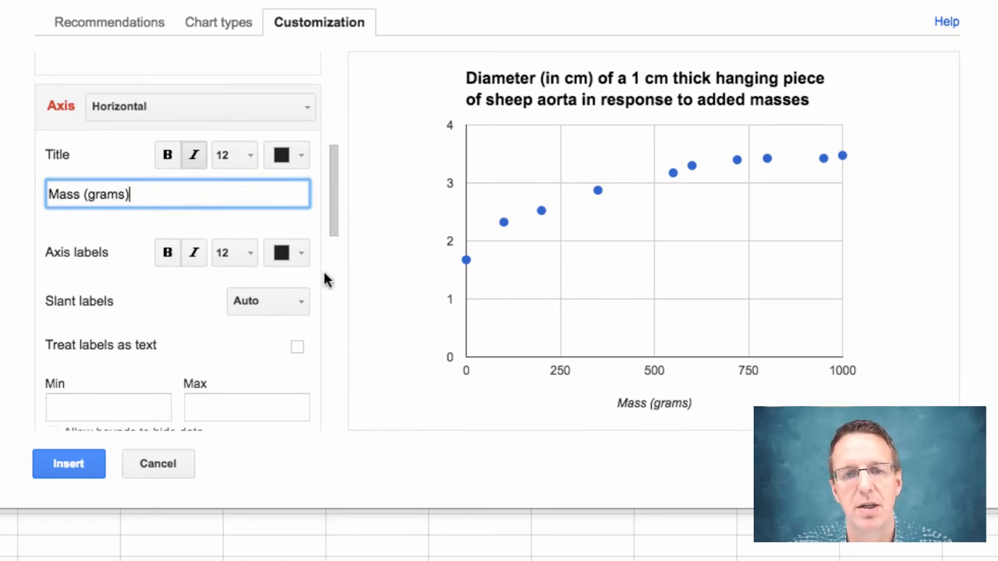
scroll(223, 345, down, 3)
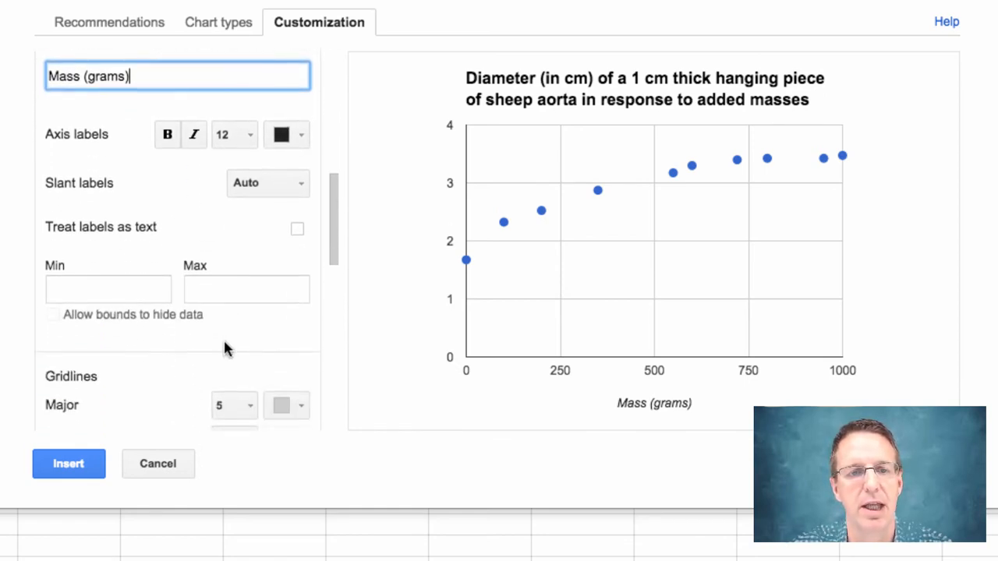
scroll(224, 343, down, 2)
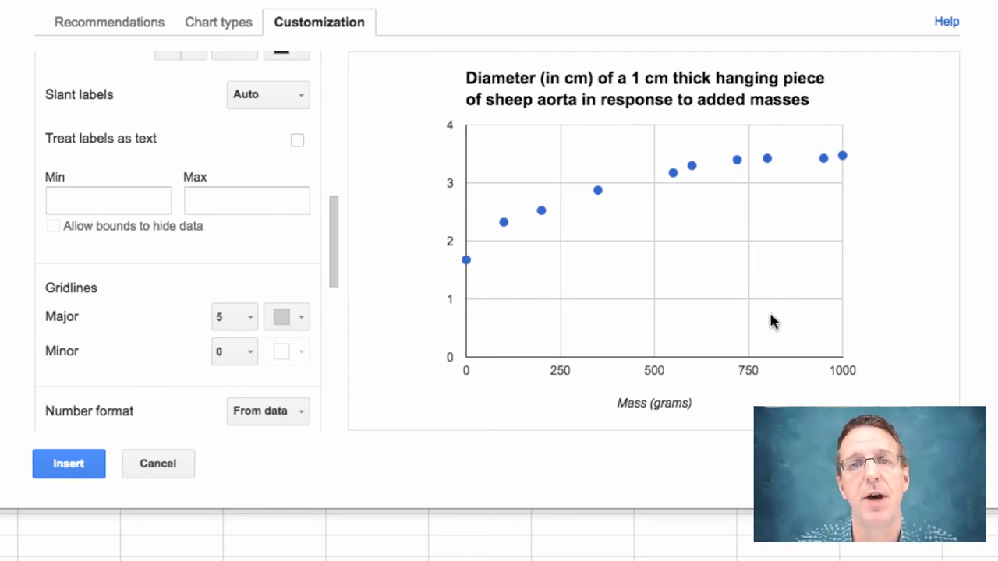
click(250, 317)
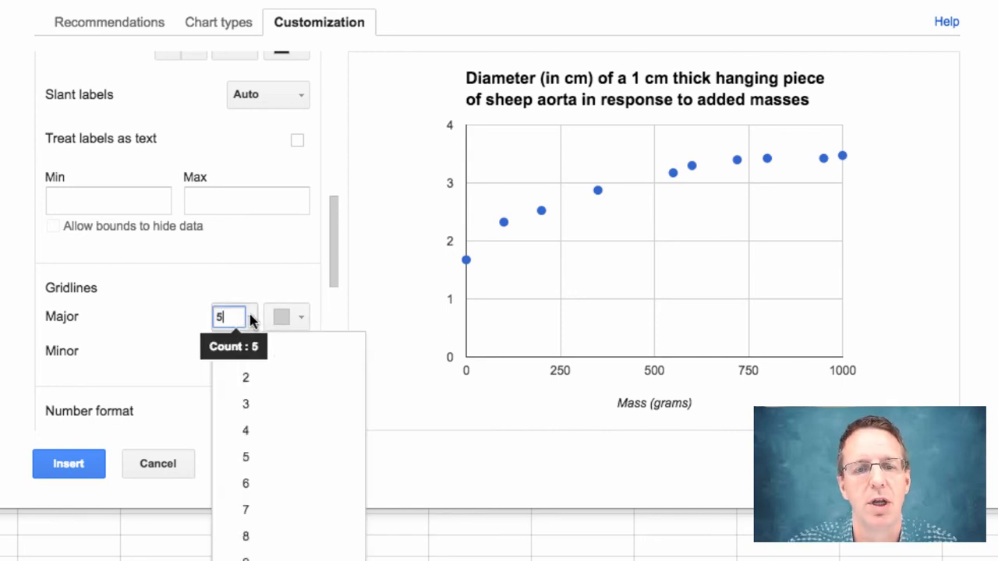
click(258, 536)
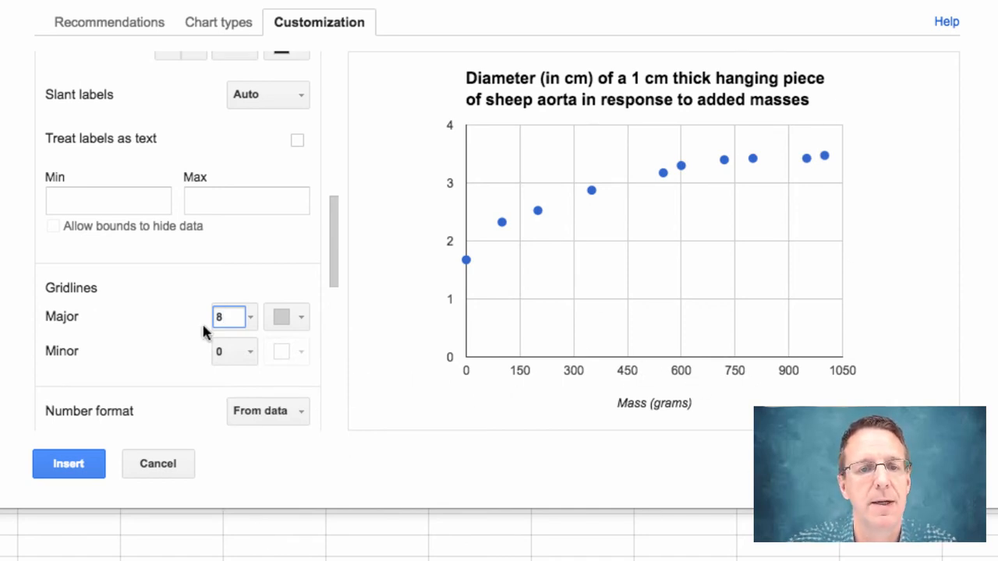
Set the title of the chart's left vertical axis to "Diameter (cm)".
scroll(179, 324, up, 1)
scroll(178, 315, up, 4)
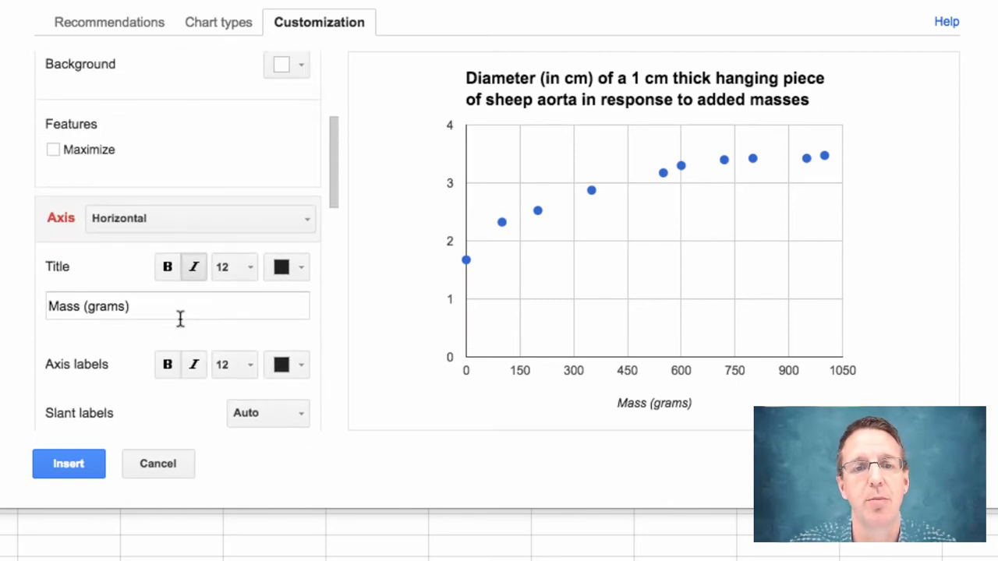
click(297, 220)
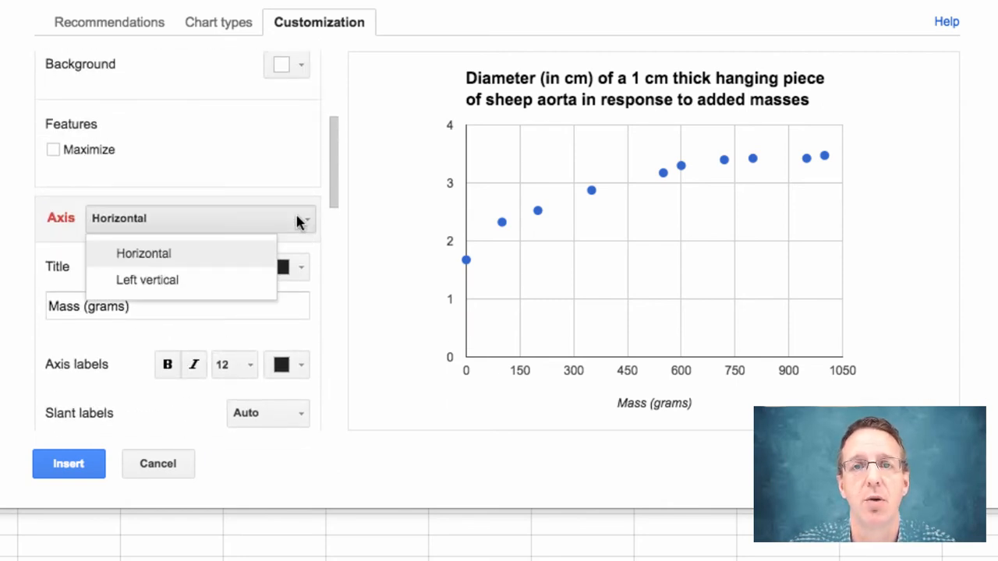
click(233, 283)
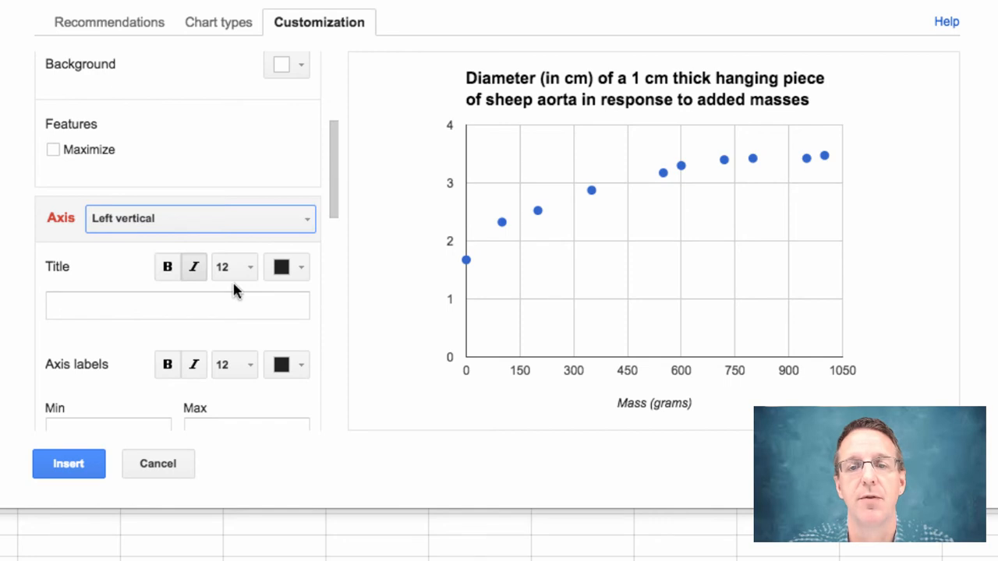
click(113, 309)
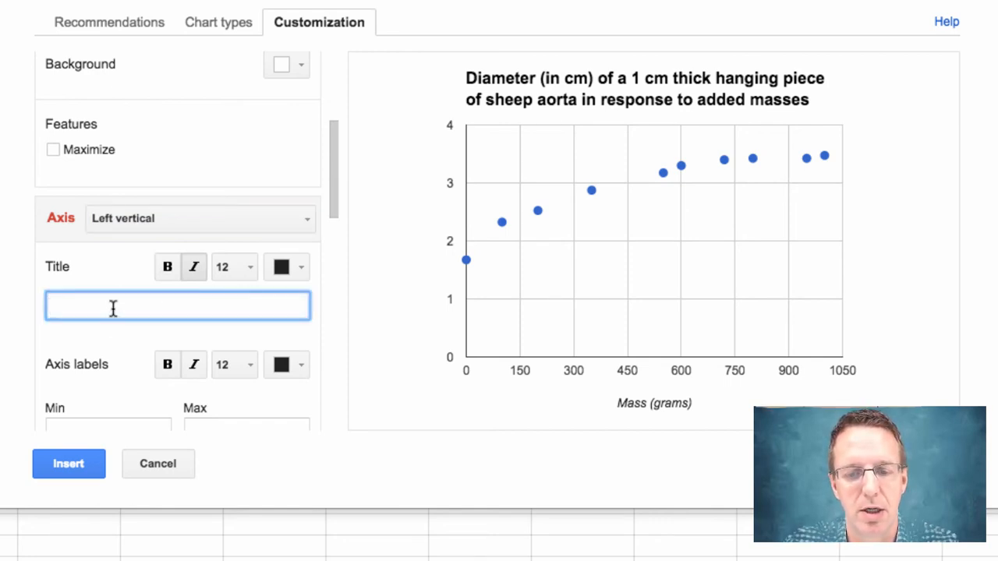
text(Dia)
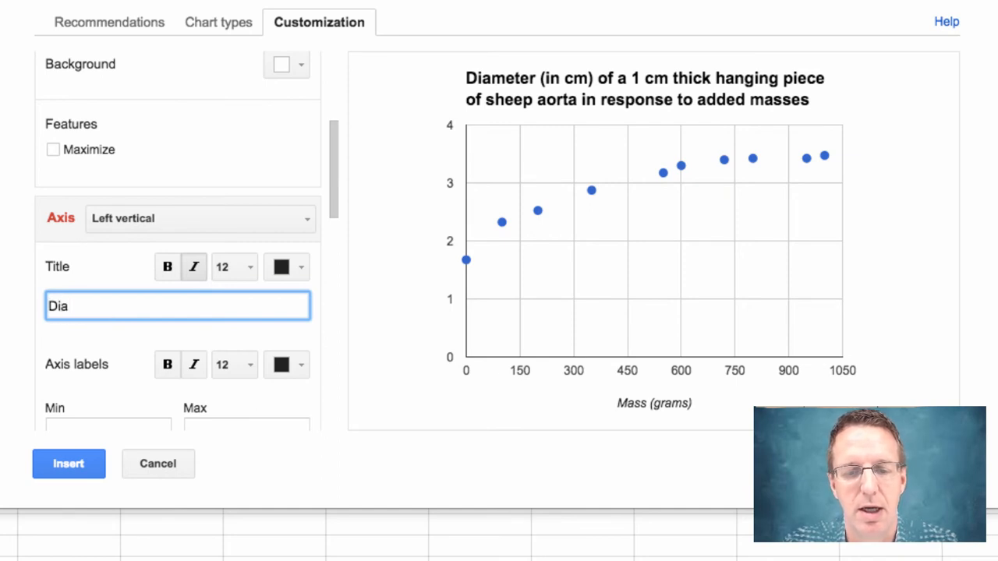
text(meter)
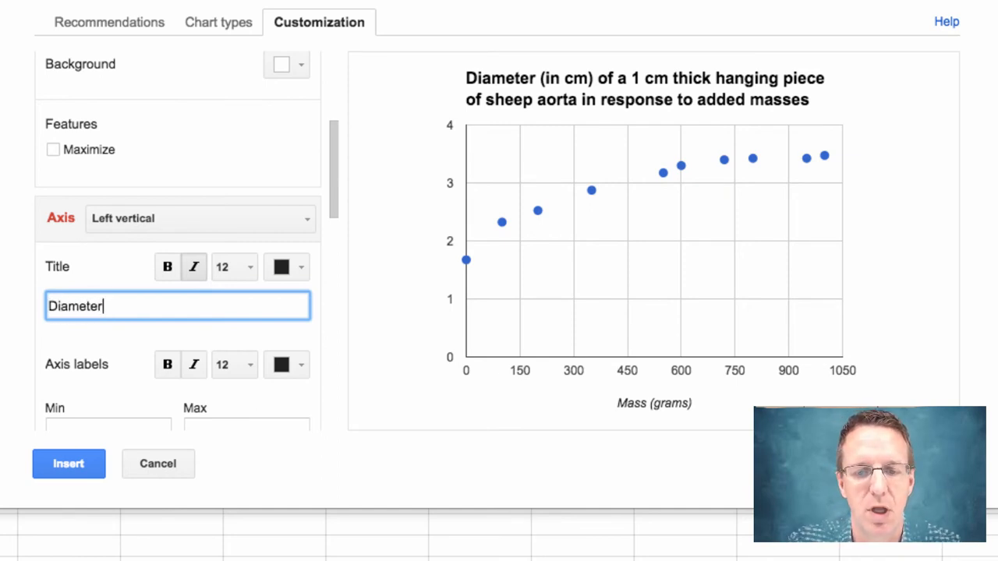
text( ()
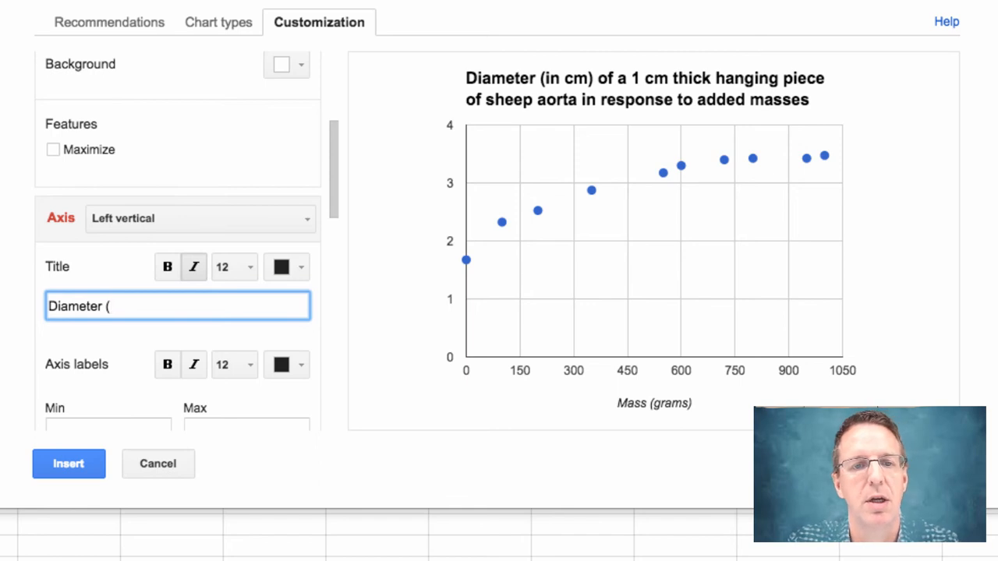
text(cm))
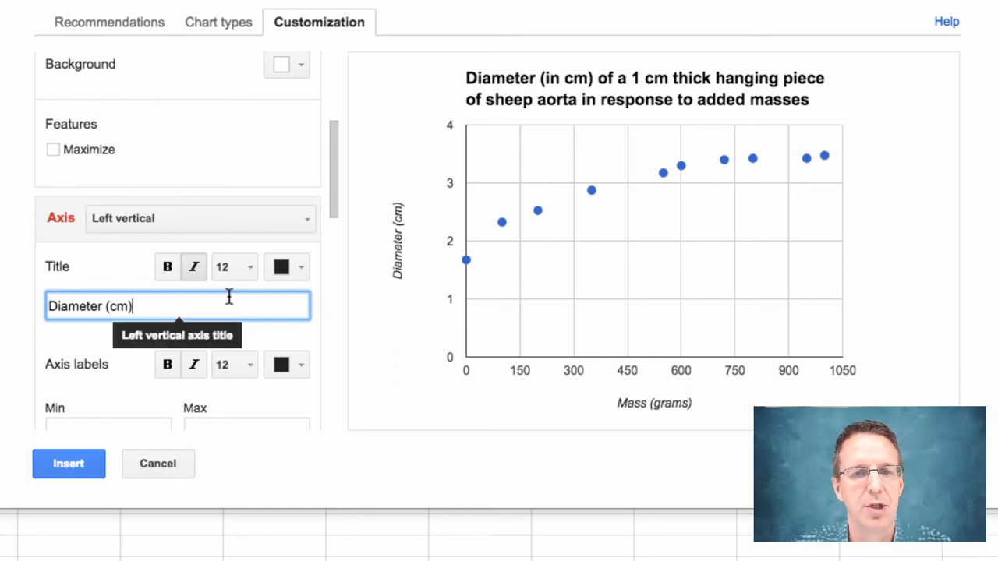
Try a minimum of 1 for the left vertical axis, and clear it again.
scroll(227, 293, down, 3)
scroll(229, 296, down, 1)
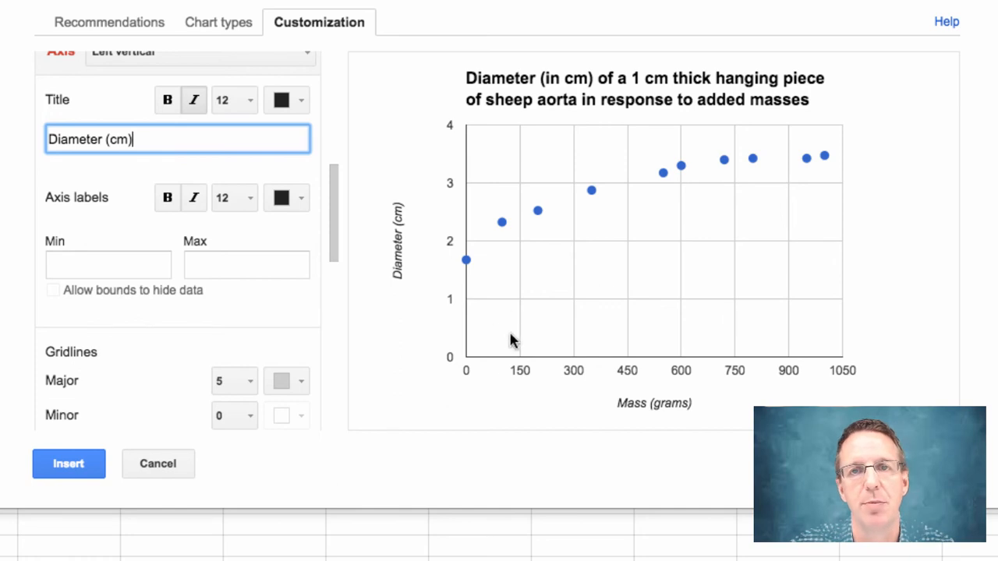
click(96, 265)
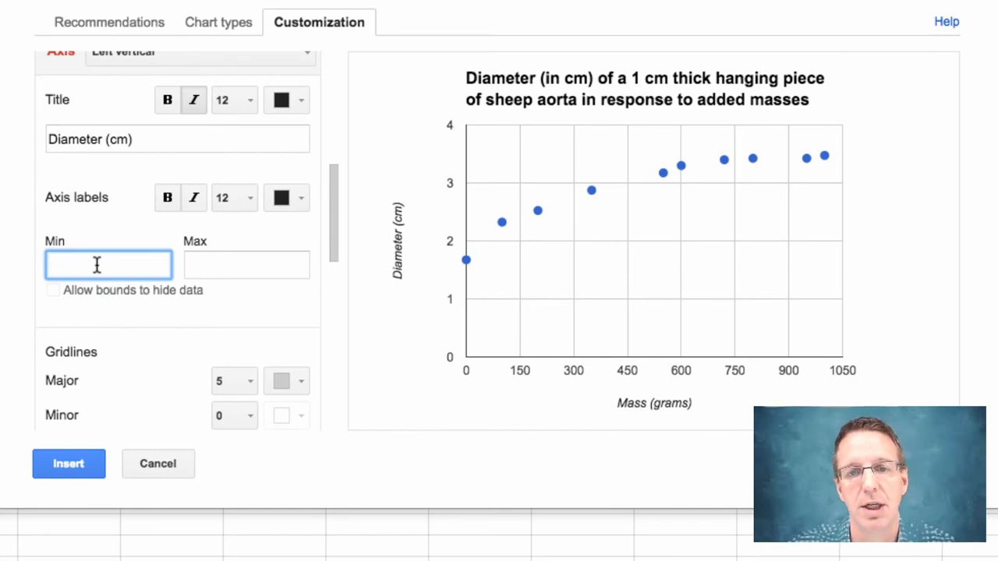
text(1)
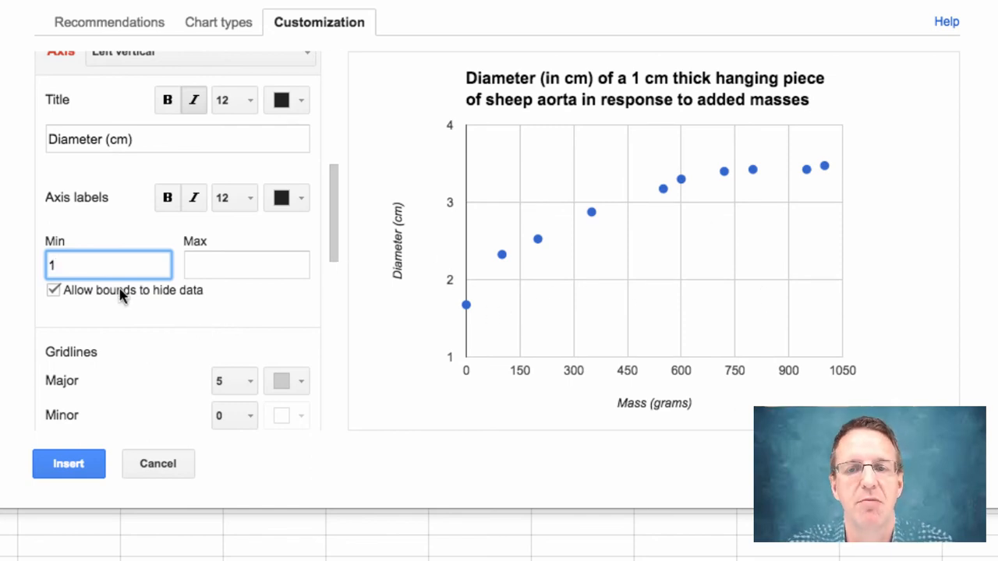
key(BackSpace)
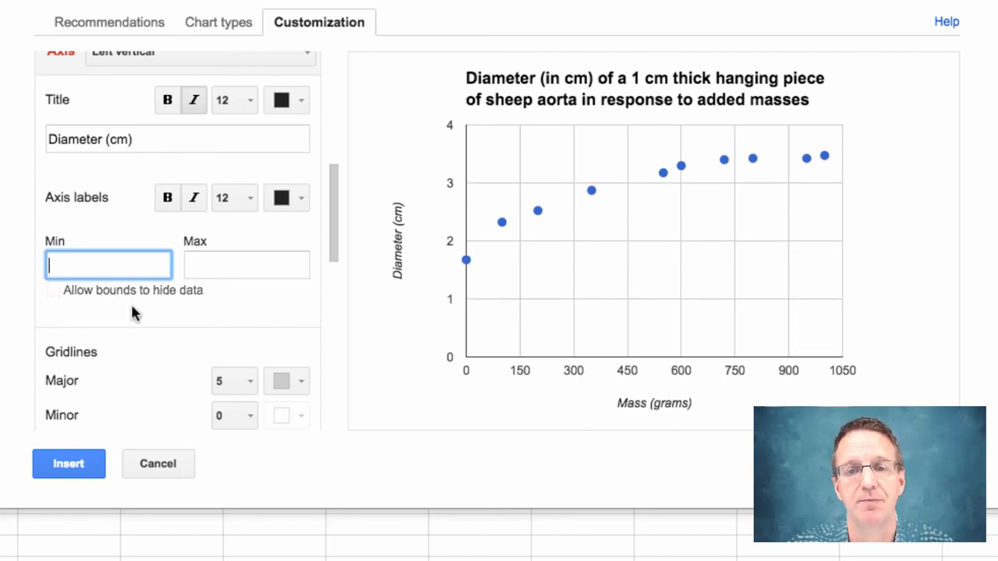
Try linear and exponential trendlines on the data series, and settle on a polynomial trendline.
scroll(238, 290, down, 5)
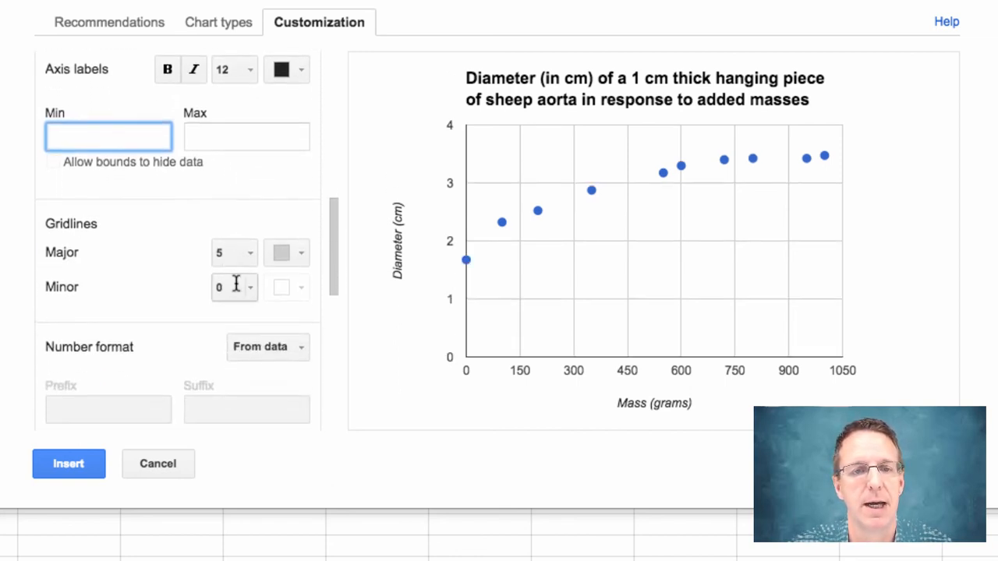
scroll(237, 290, down, 5)
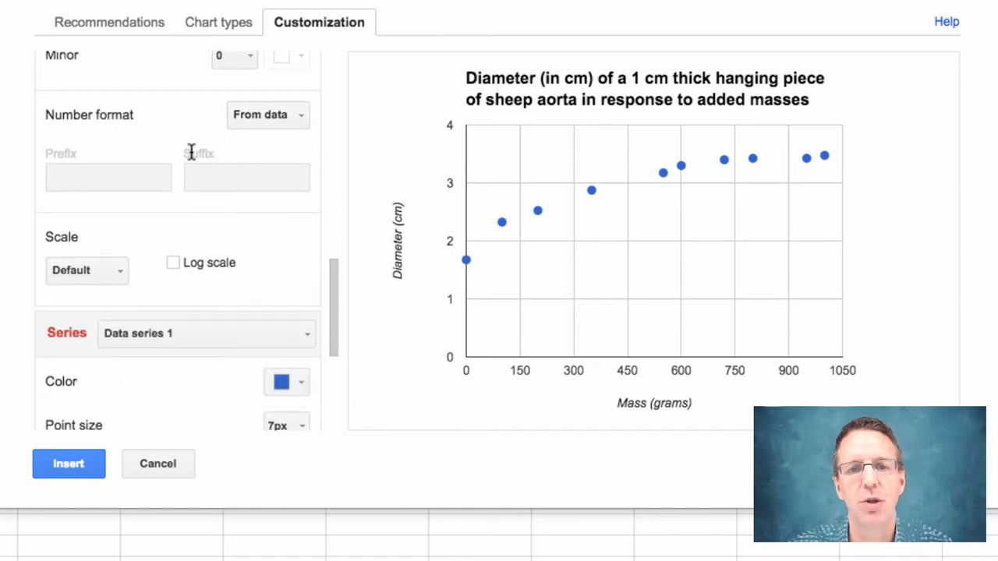
scroll(179, 156, down, 6)
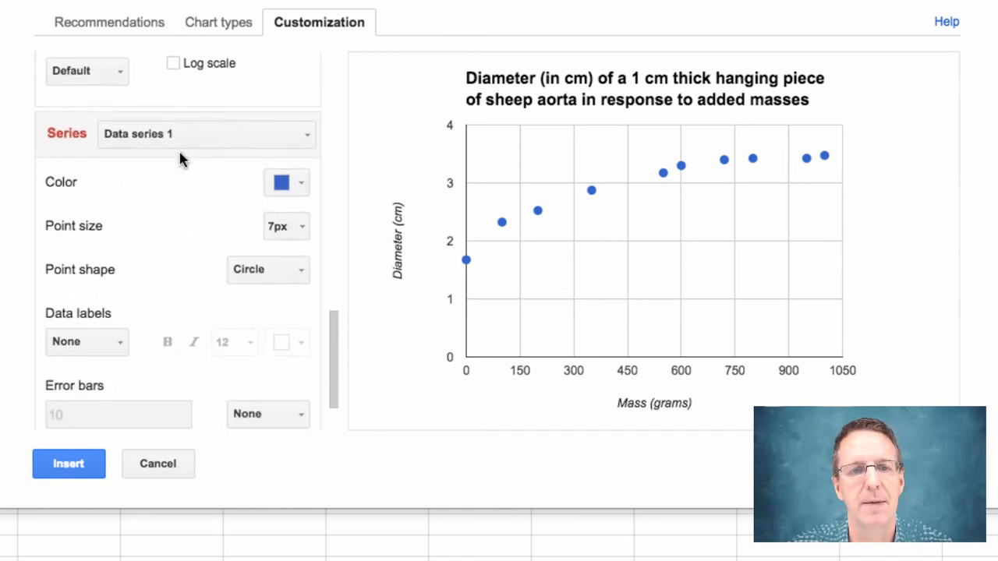
scroll(179, 156, down, 1)
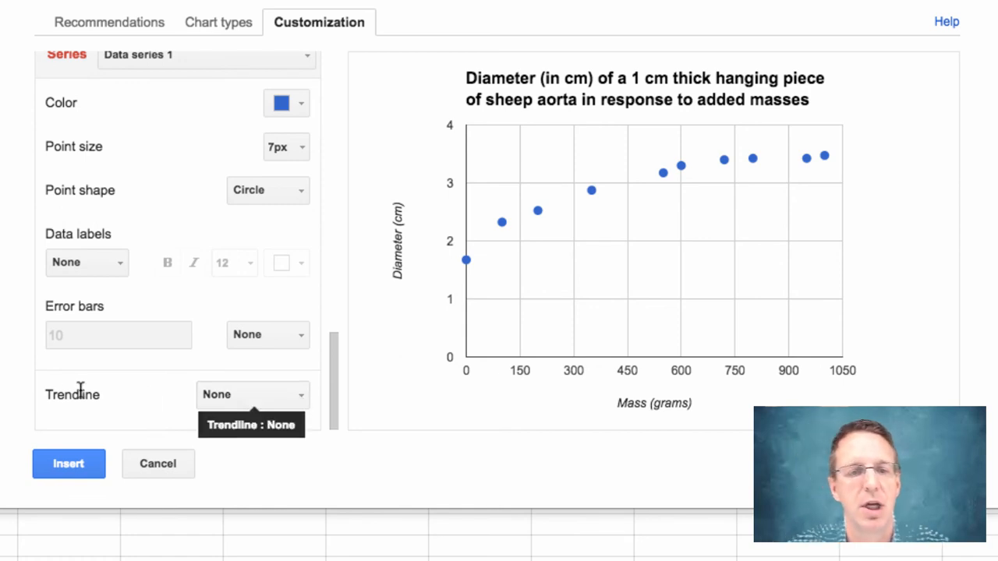
click(302, 396)
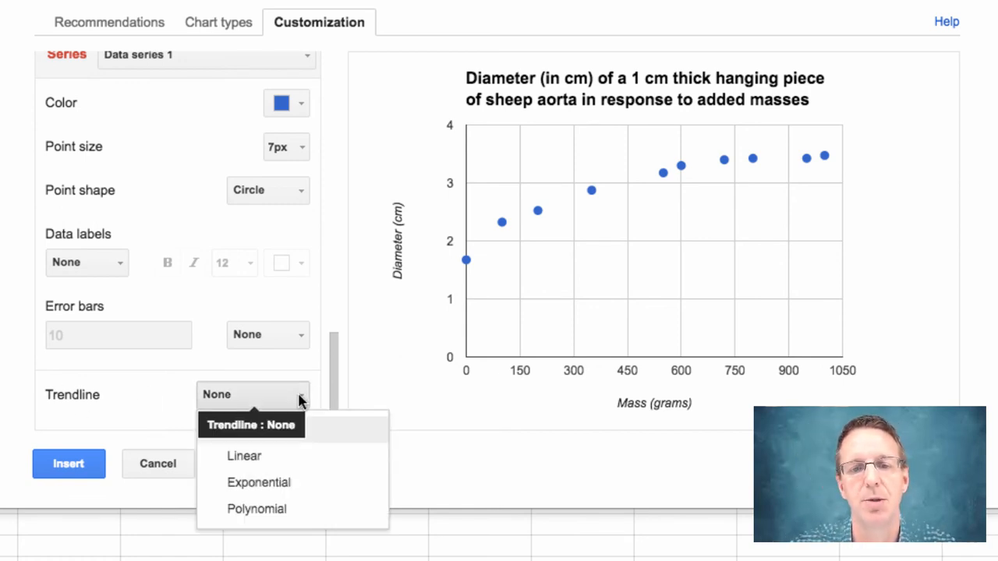
click(258, 461)
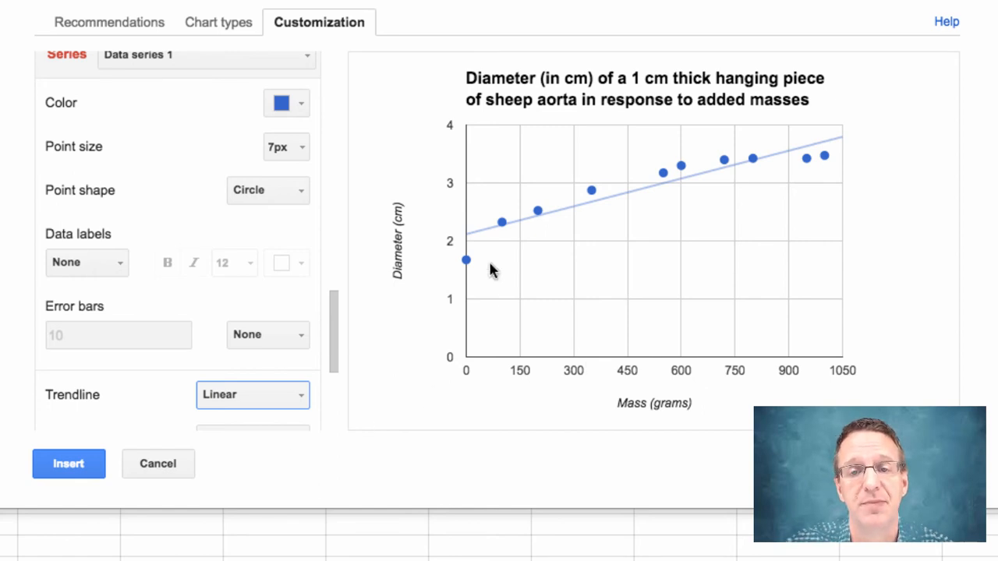
mouse_move(476, 265)
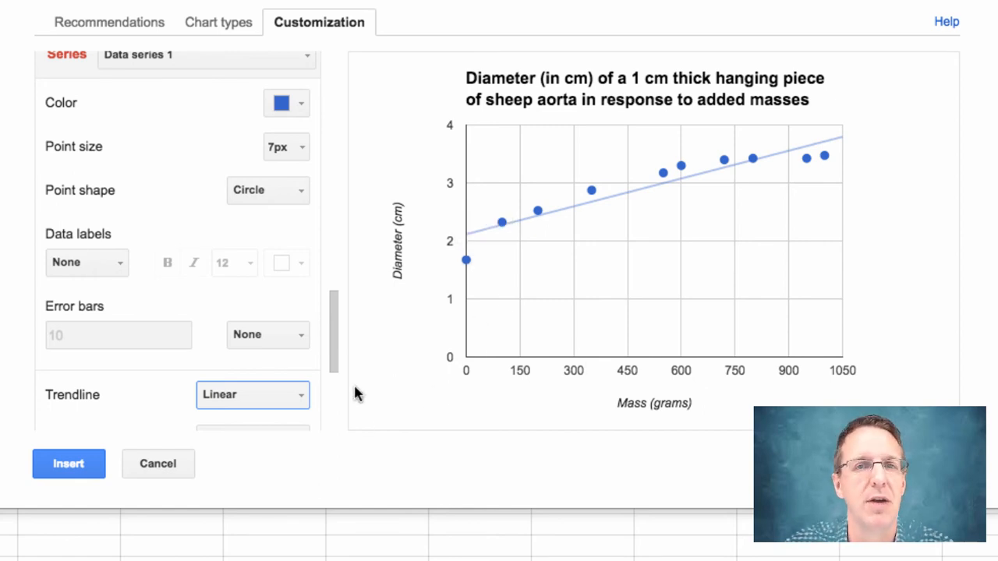
click(296, 397)
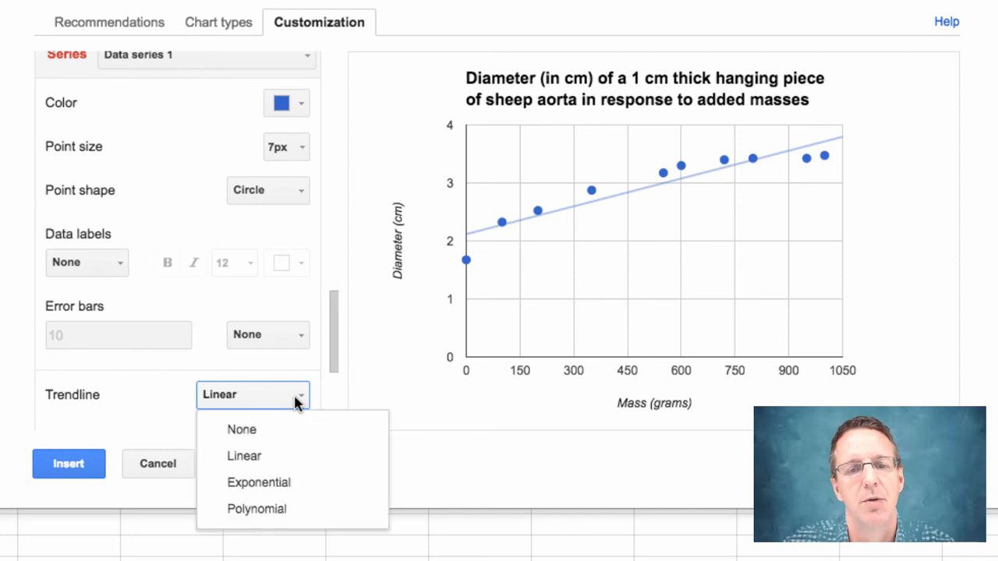
click(275, 477)
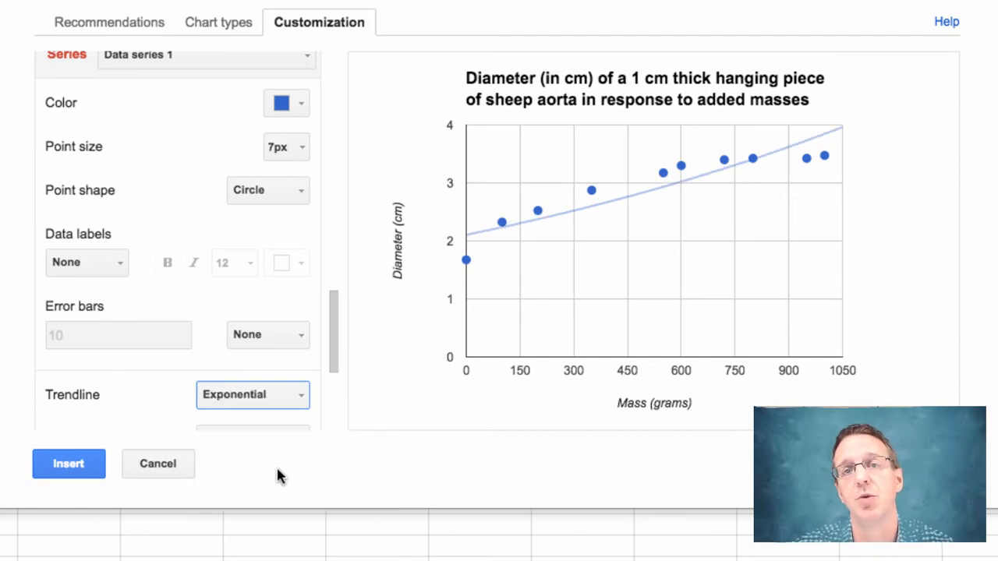
click(302, 399)
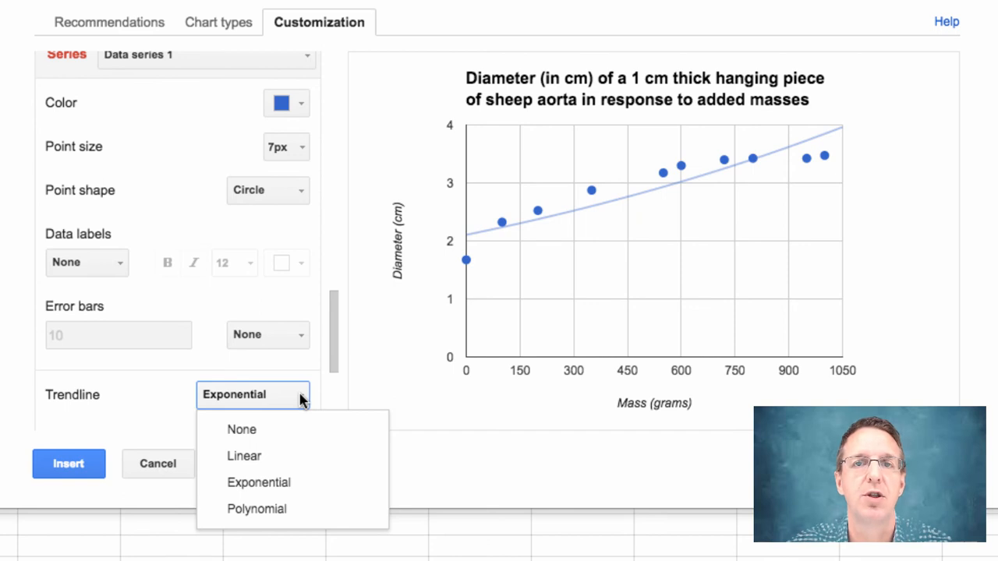
click(279, 509)
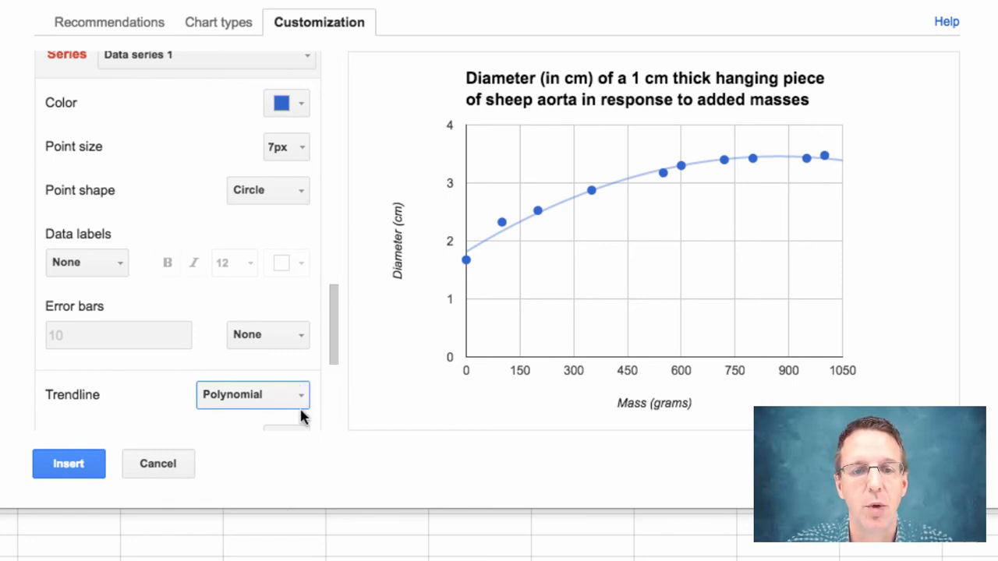
Try degrees 9 and 4 for the polynomial trendline, settle on degree 3, and insert the chart into the sheet.
scroll(300, 406, down, 2)
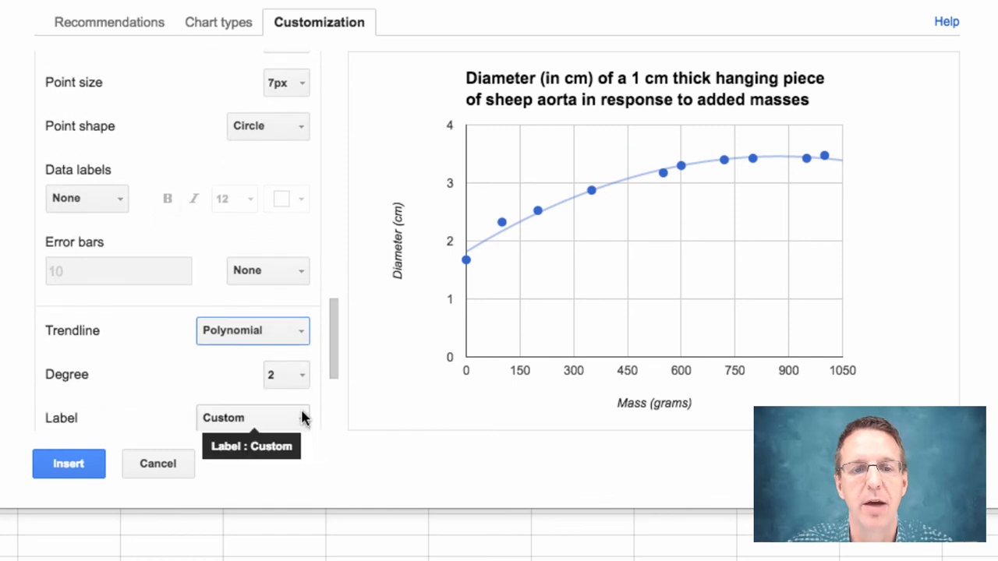
click(302, 376)
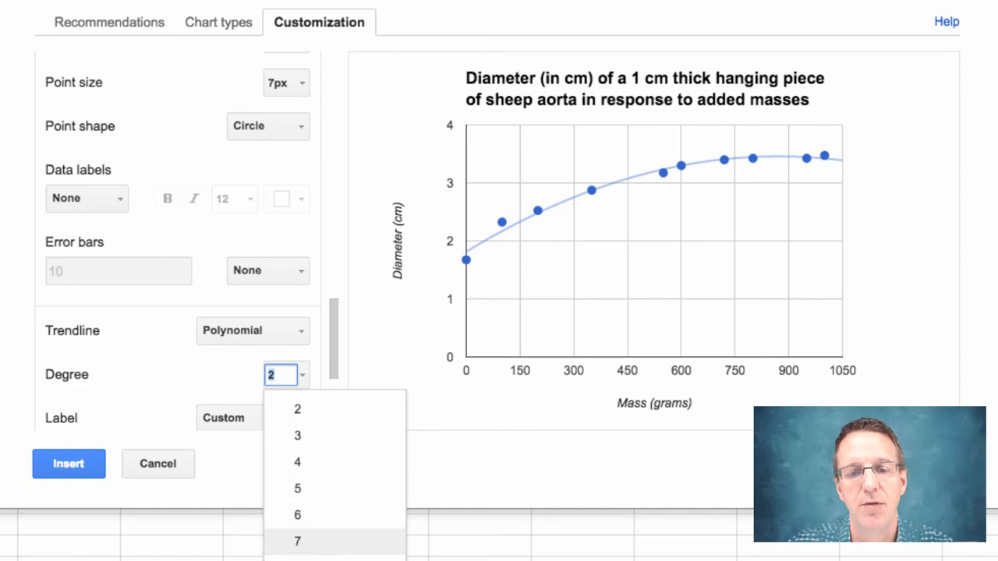
text(9)
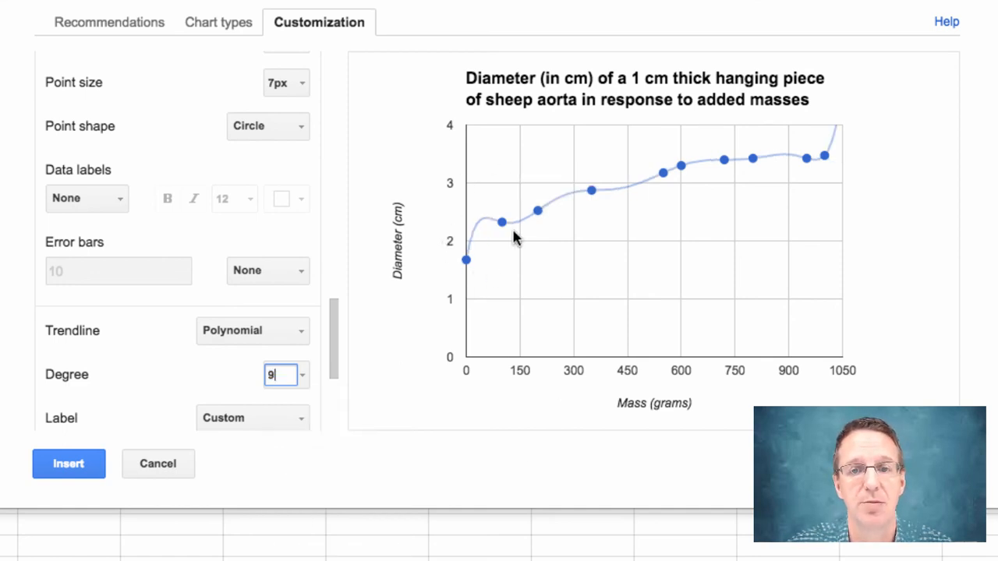
click(301, 374)
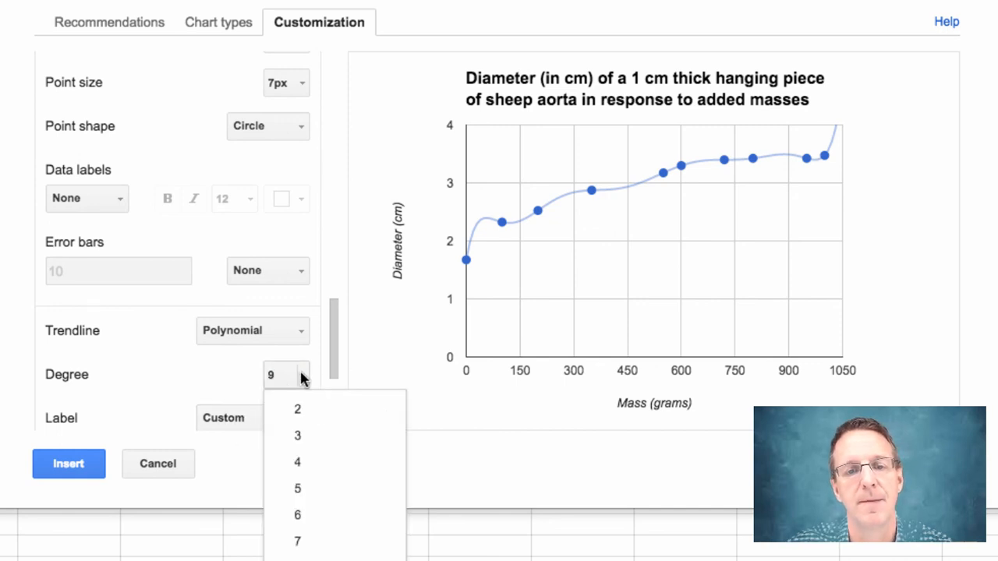
click(301, 466)
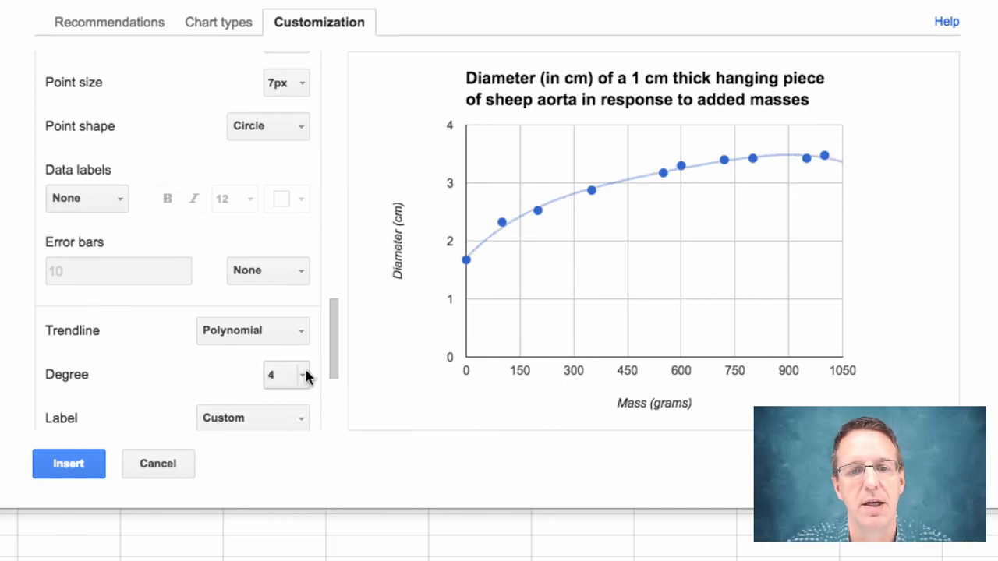
click(300, 375)
click(304, 439)
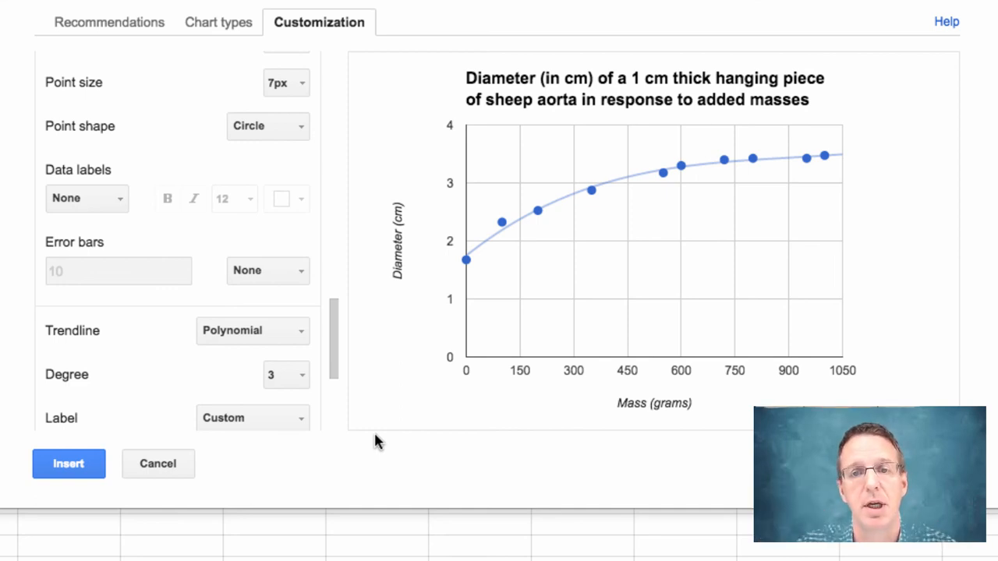
mouse_move(595, 206)
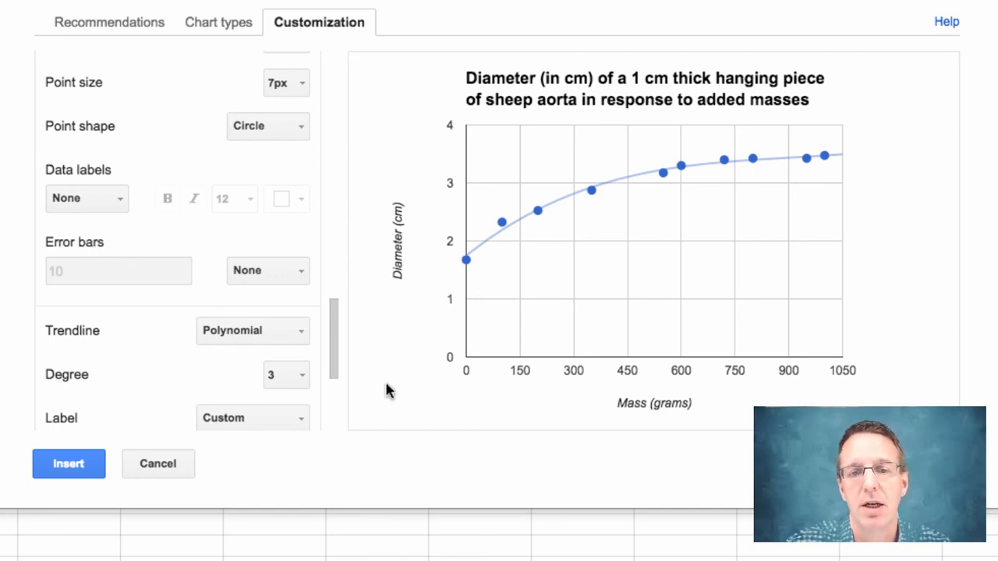
click(86, 462)
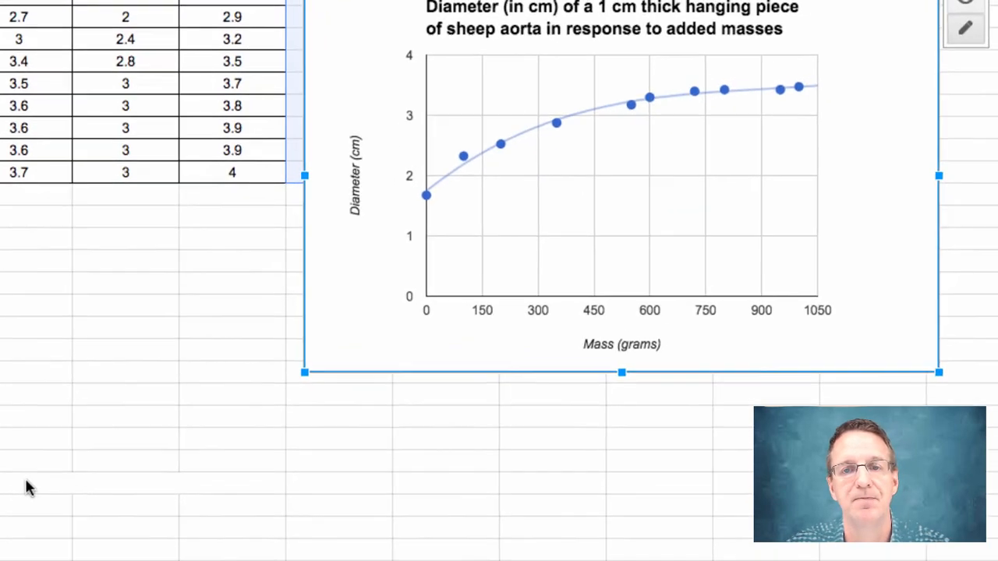